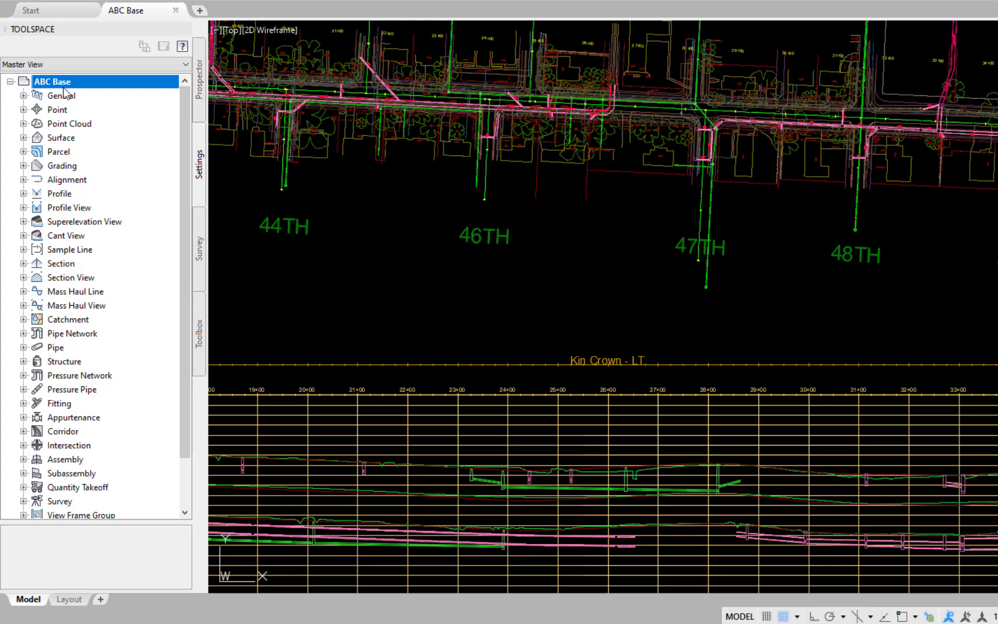
Step: Examine the object layers assigned to appurtenances, fittings and their labels in the ABC Base drawing settings
{"action": "right_click", "coordinate": [65, 86]}
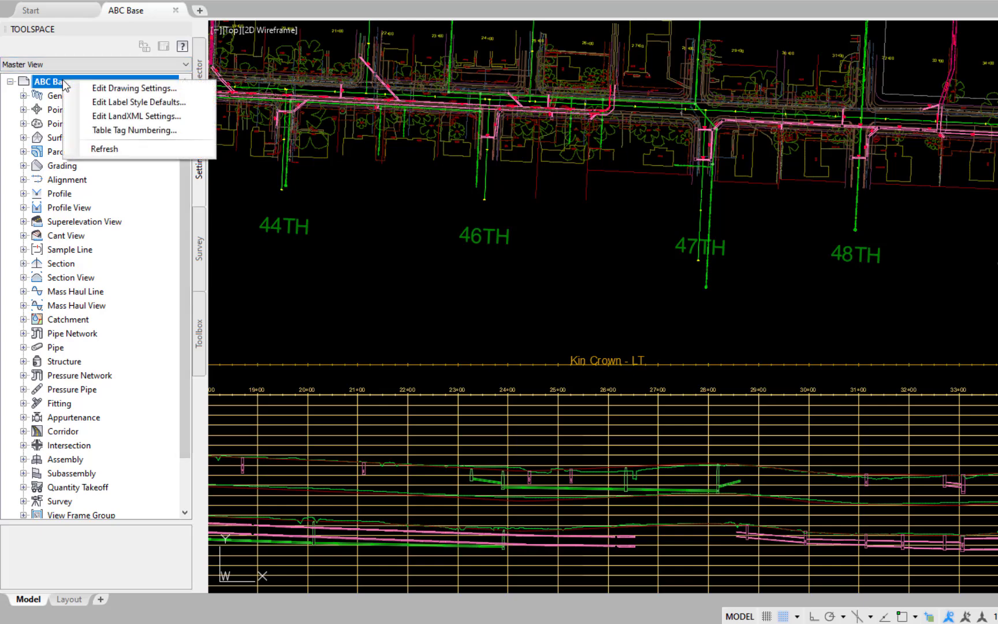
{"action": "left_click", "coordinate": [106, 87]}
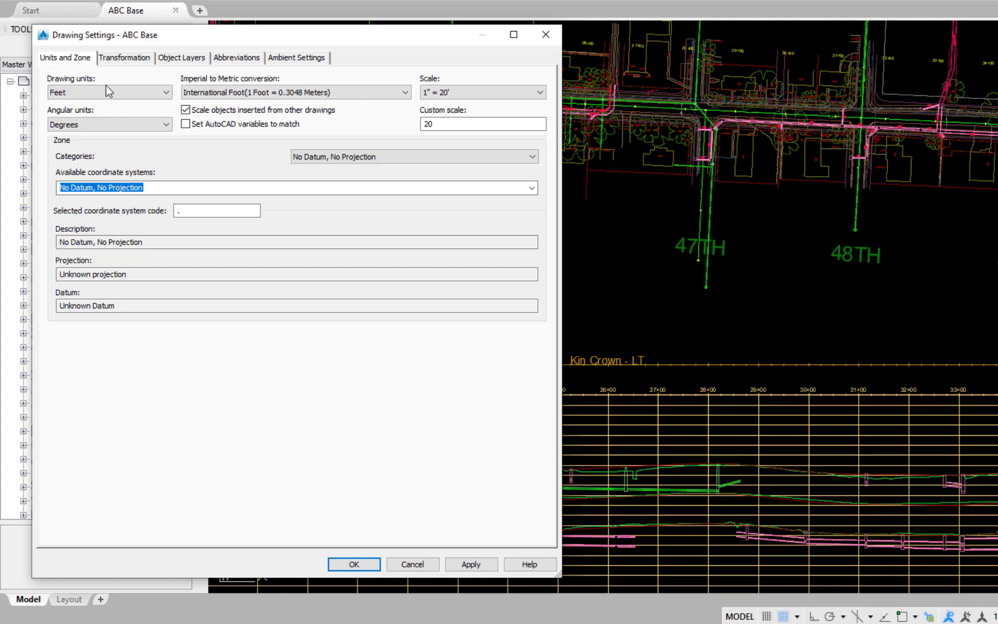
{"action": "left_click", "coordinate": [182, 57]}
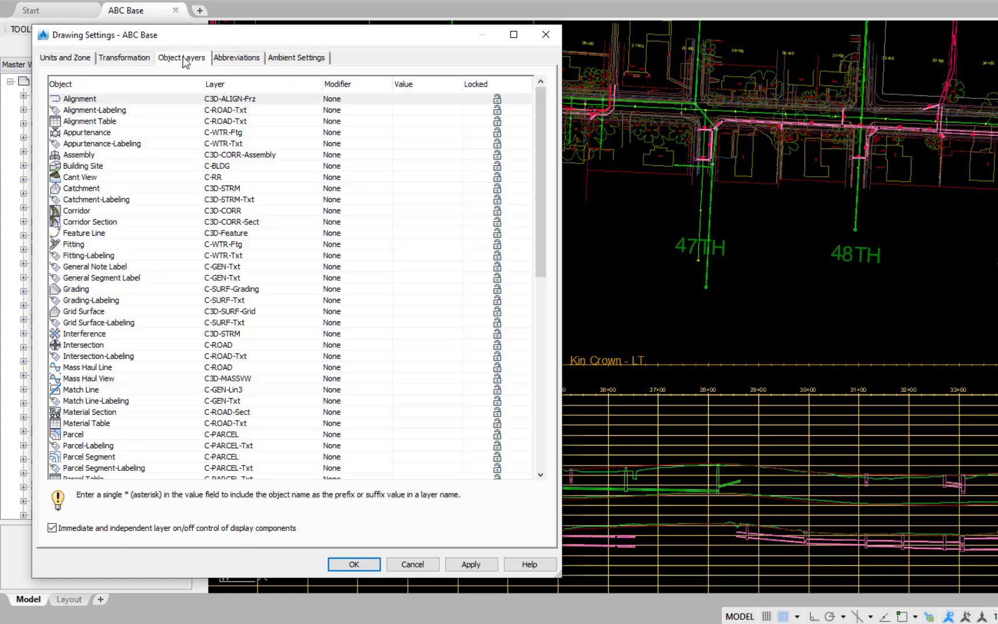
{"action": "left_click", "coordinate": [100, 134]}
{"action": "left_click", "coordinate": [98, 140]}
{"action": "left_click", "coordinate": [97, 132]}
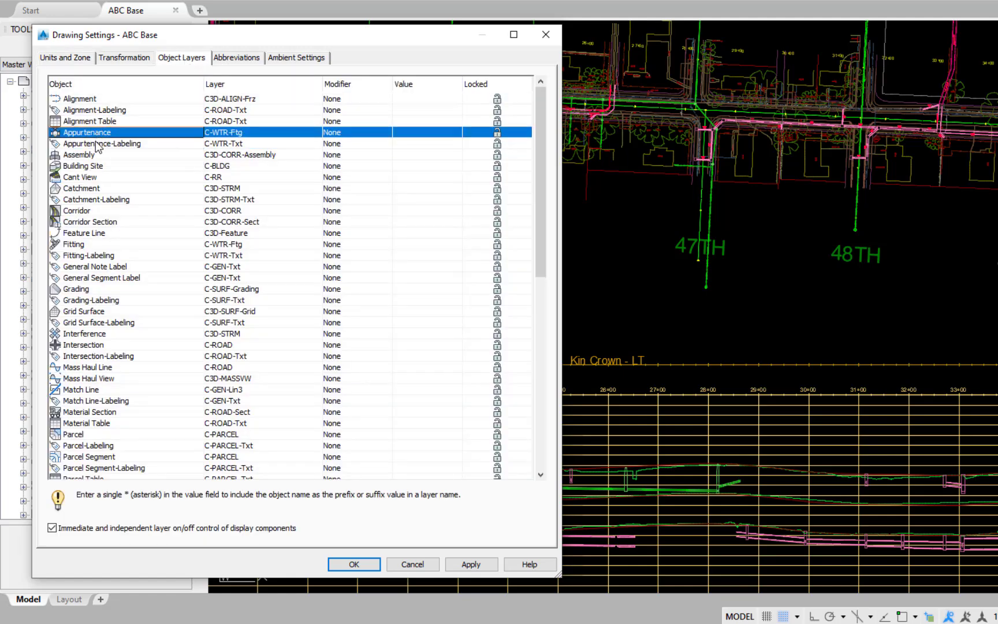
{"action": "left_click", "coordinate": [96, 143]}
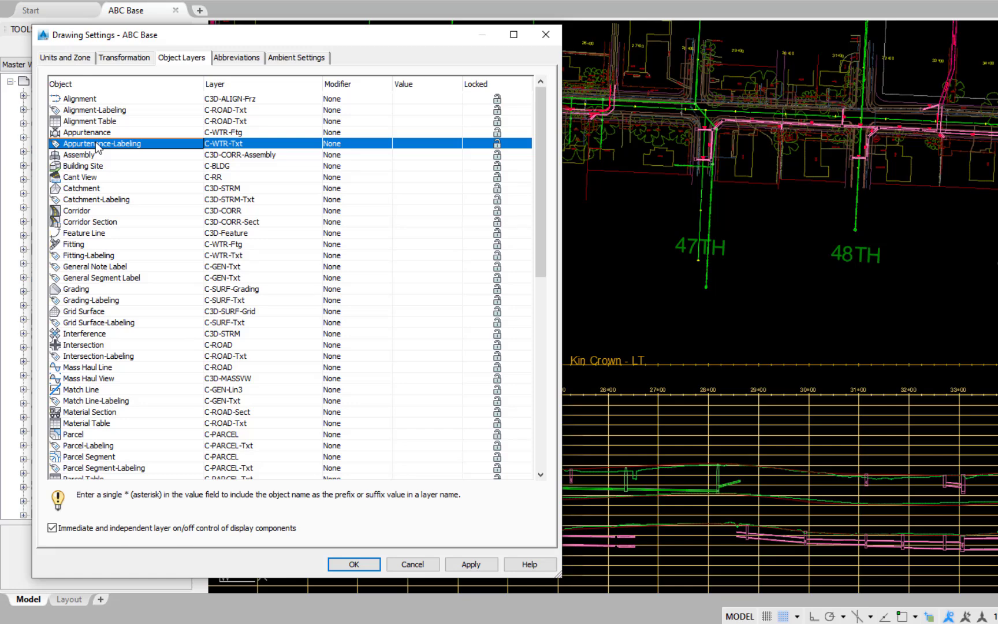
{"action": "left_click", "coordinate": [81, 244]}
{"action": "left_click", "coordinate": [78, 256]}
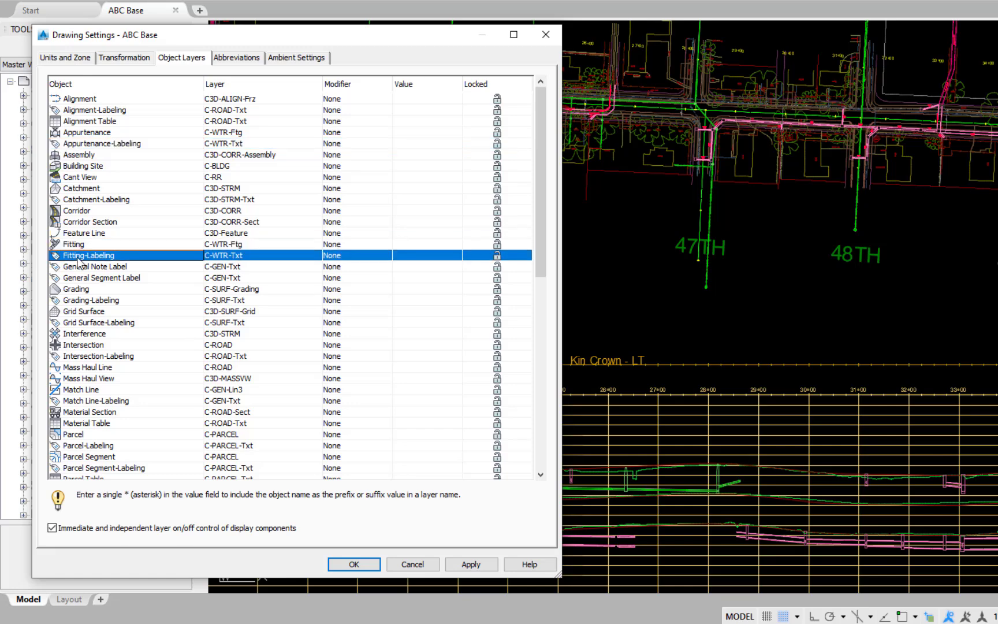
Step: Check the object layers for the pressure network section, part profile, part table, pressure pipe and pipe labeling, and close the drawing settings
{"action": "scroll", "coordinate": [78, 260], "scroll_direction": "down", "scroll_amount": 12}
{"action": "left_click", "coordinate": [82, 151]}
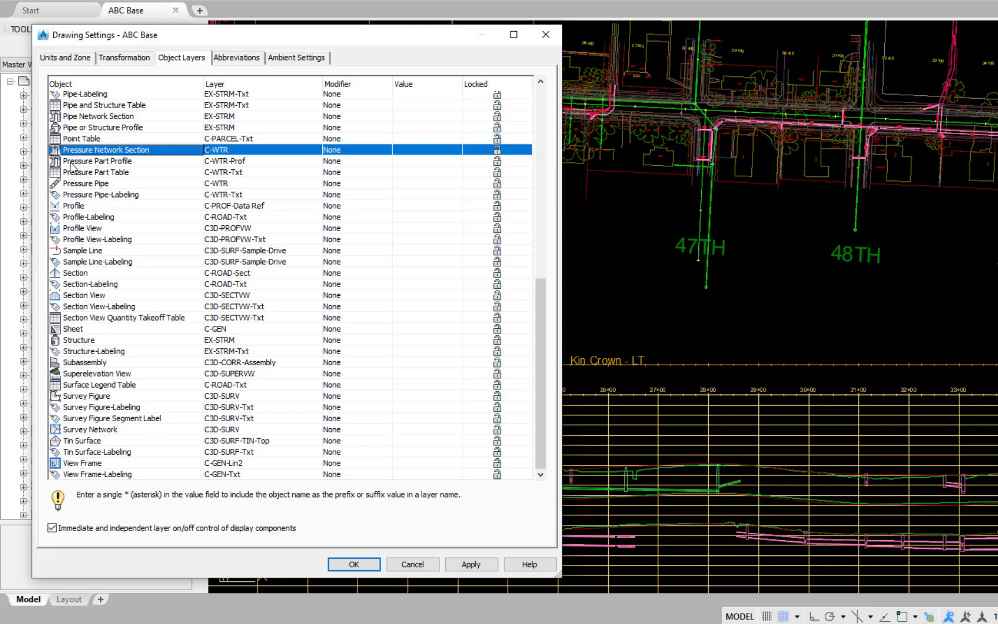
{"action": "left_click", "coordinate": [72, 162]}
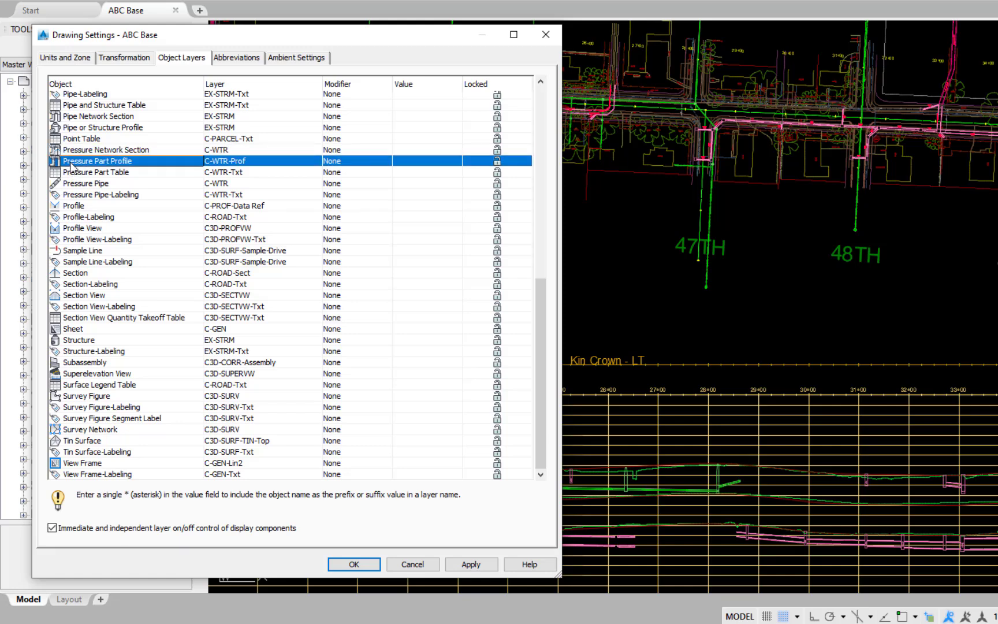
{"action": "left_click", "coordinate": [83, 173]}
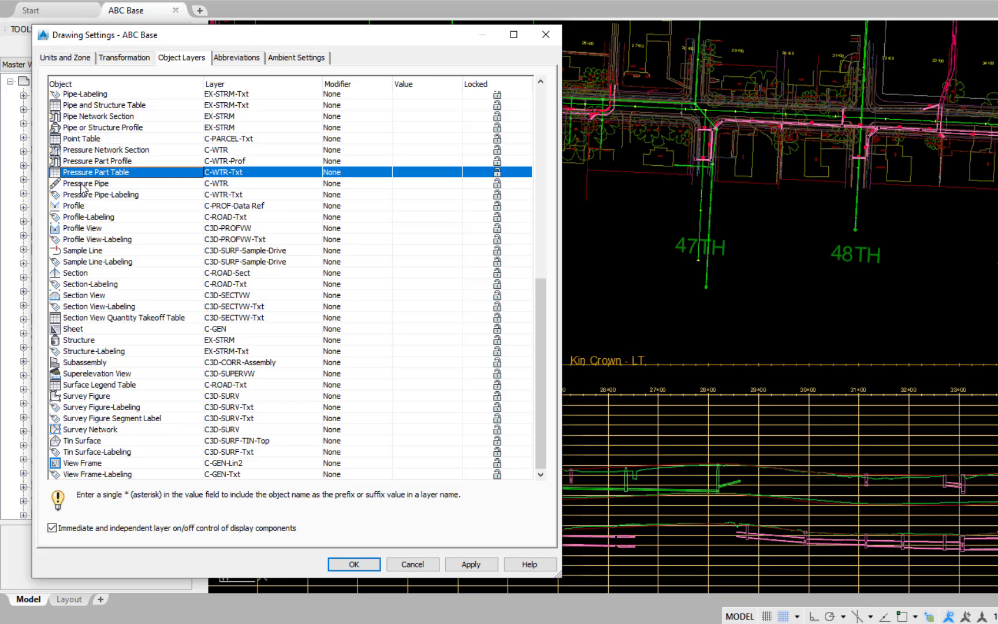
{"action": "left_click", "coordinate": [85, 184]}
{"action": "left_click", "coordinate": [71, 195]}
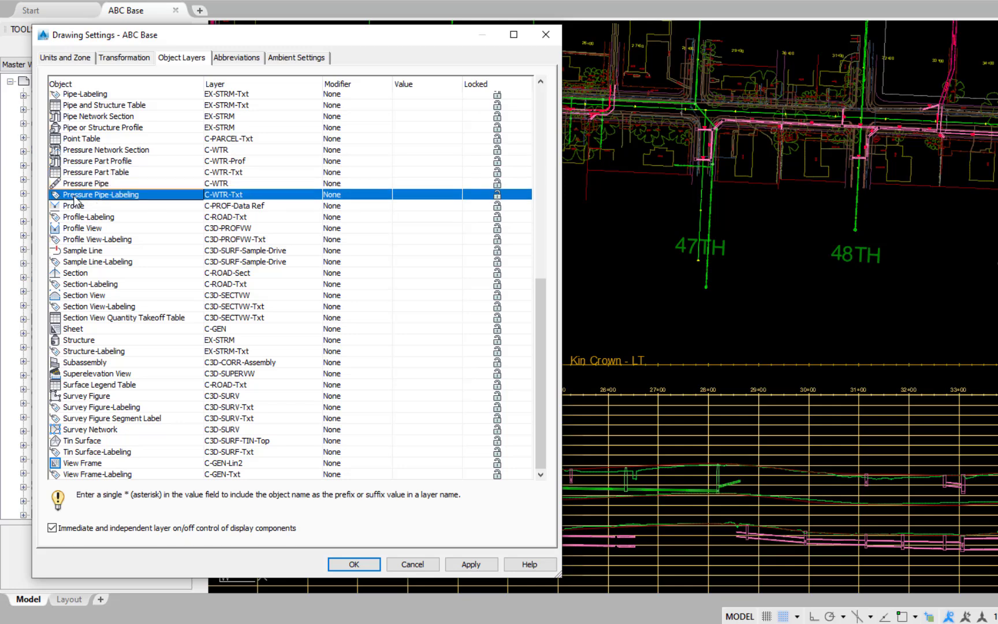
{"action": "left_click", "coordinate": [354, 564]}
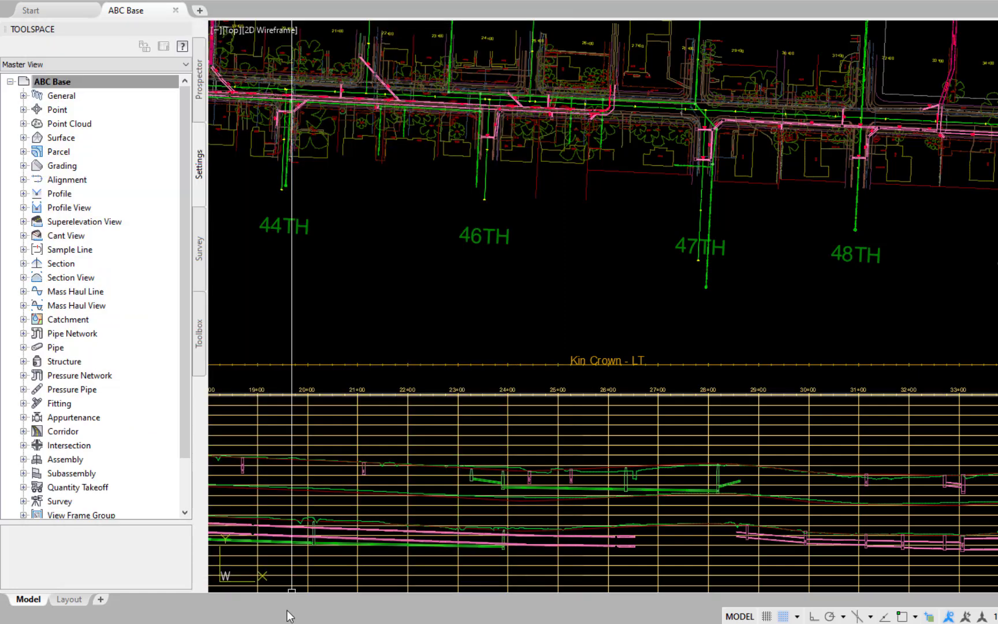
Step: Review the default label set and profile style in the Profile feature settings, and close them
{"action": "right_click", "coordinate": [65, 196]}
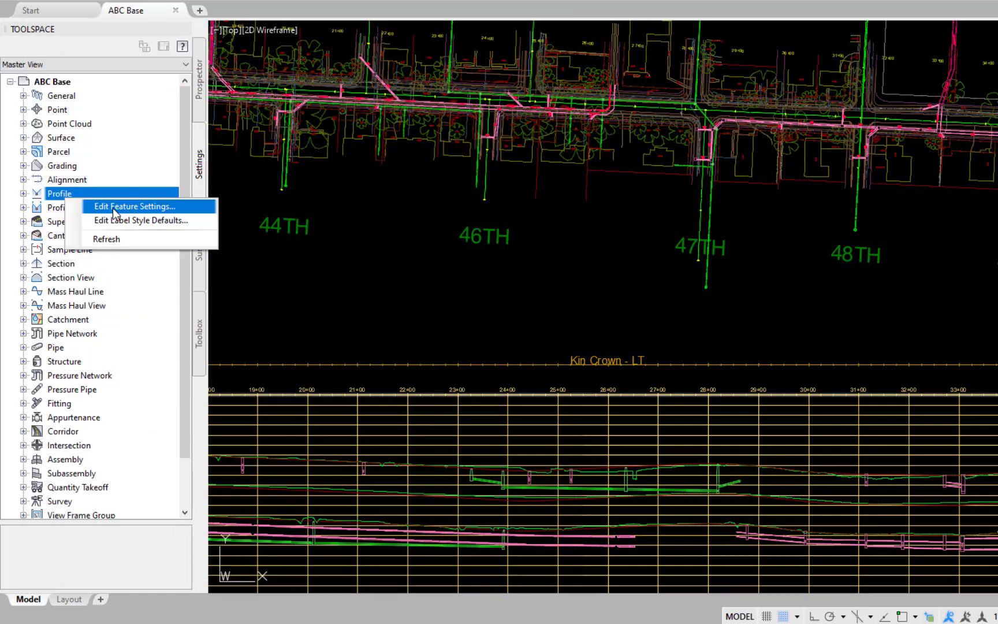
{"action": "left_click", "coordinate": [114, 205]}
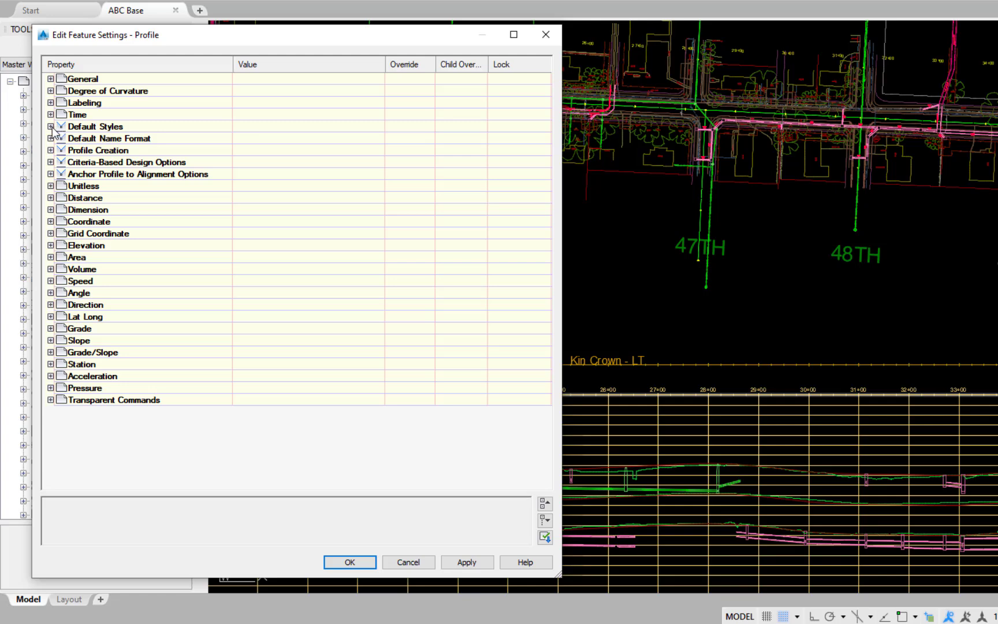
{"action": "left_click", "coordinate": [51, 127]}
{"action": "left_click", "coordinate": [74, 141]}
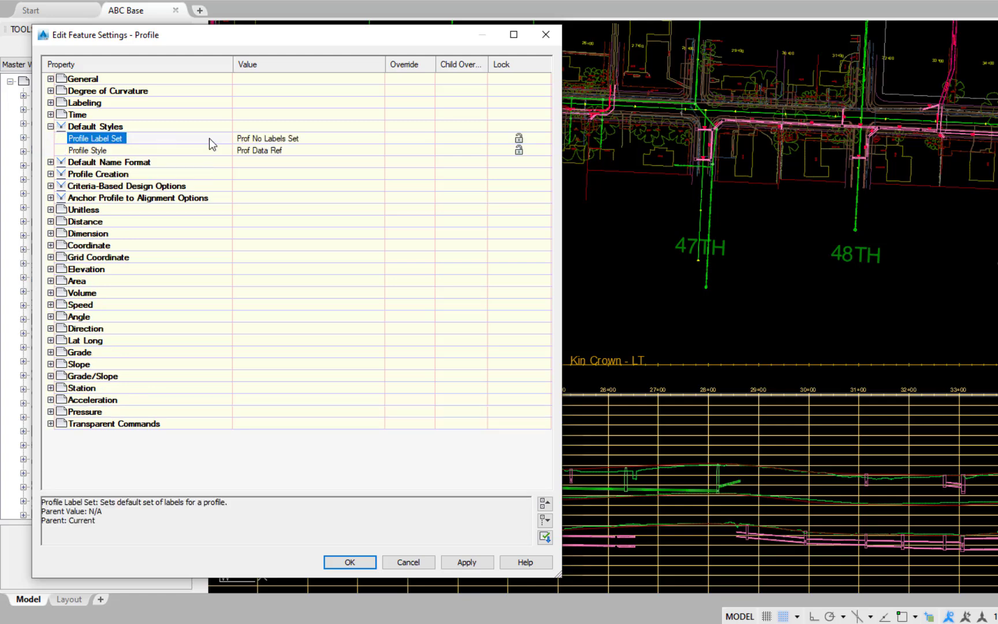
{"action": "left_click", "coordinate": [95, 152]}
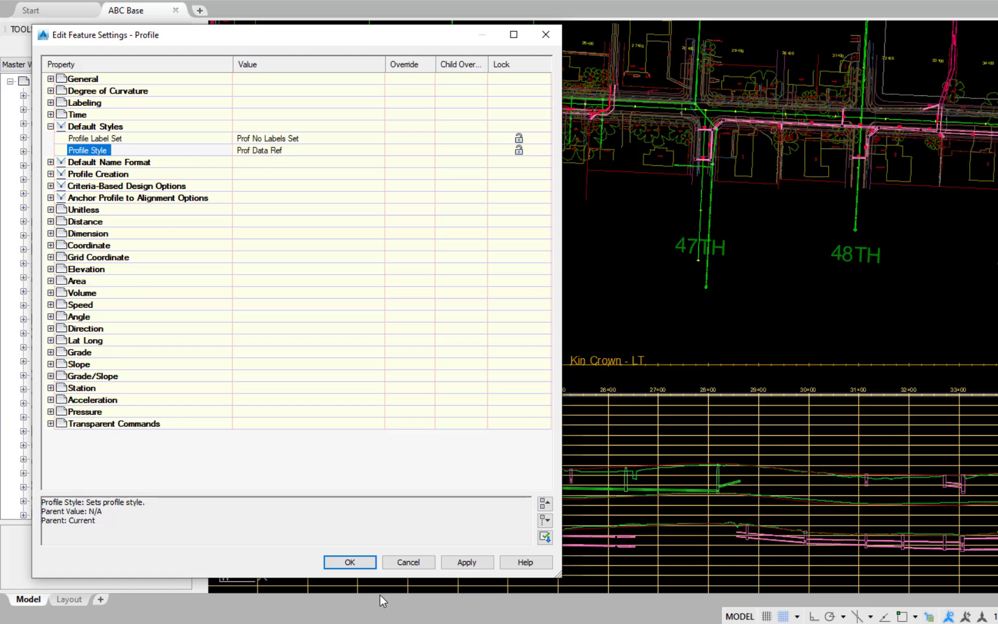
{"action": "left_click", "coordinate": [370, 563]}
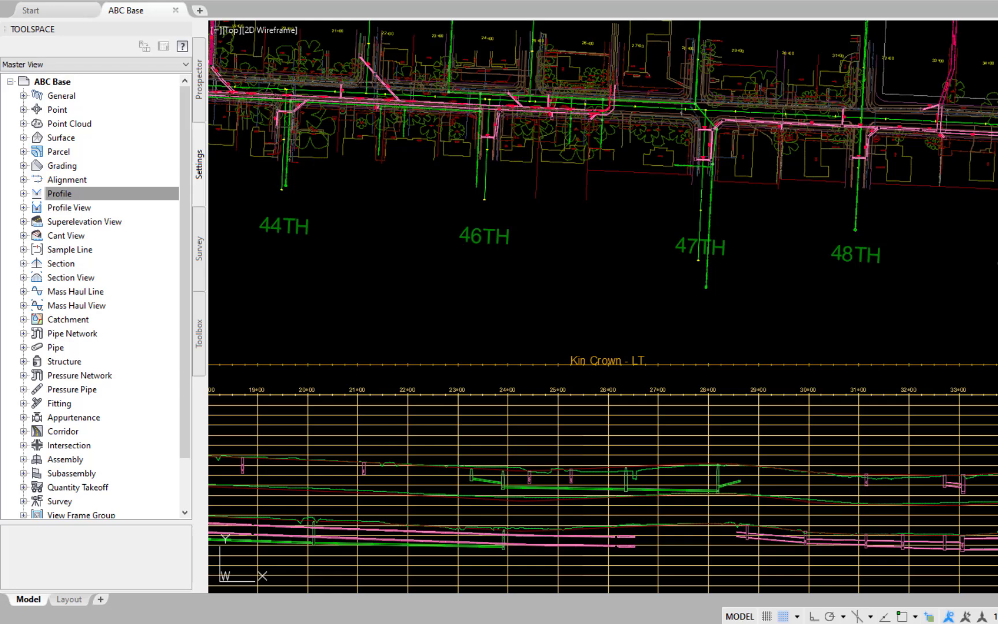
Step: Open the layer properties manager for the drawing
{"action": "type", "text": "la"}
{"action": "key", "text": "Return"}
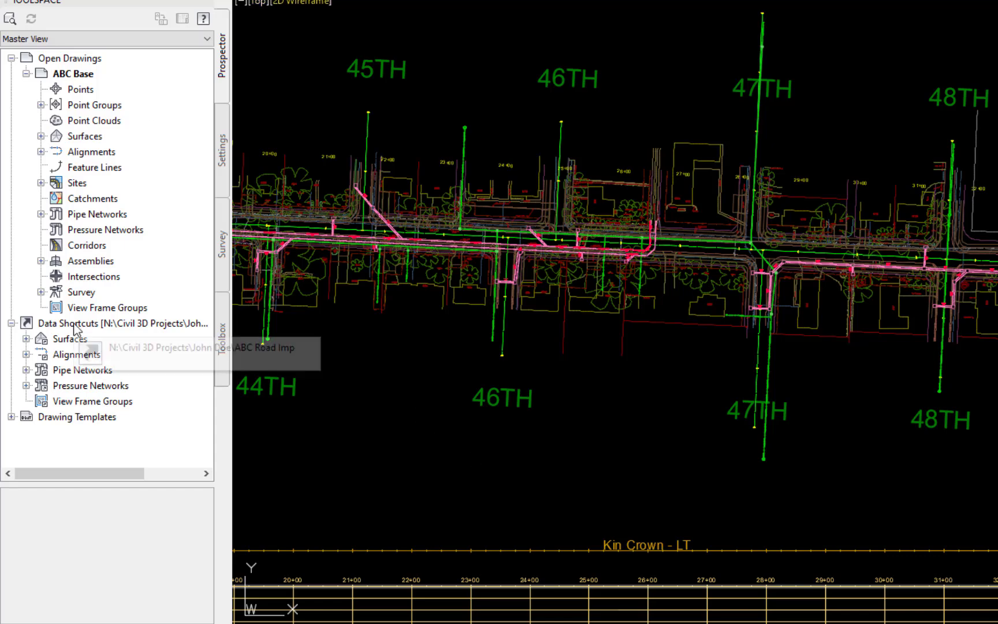
Step: Create a data shortcut reference to the C-WTR pressure network with the C-WTR - Push-On parts list, accepting its network layers
{"action": "left_click", "coordinate": [26, 386]}
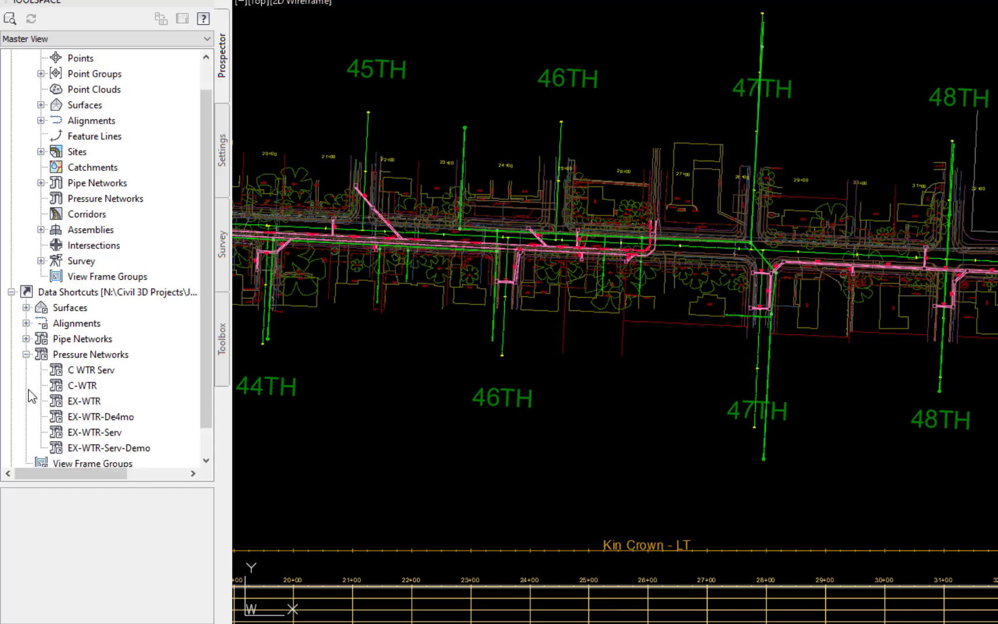
{"action": "right_click", "coordinate": [80, 388]}
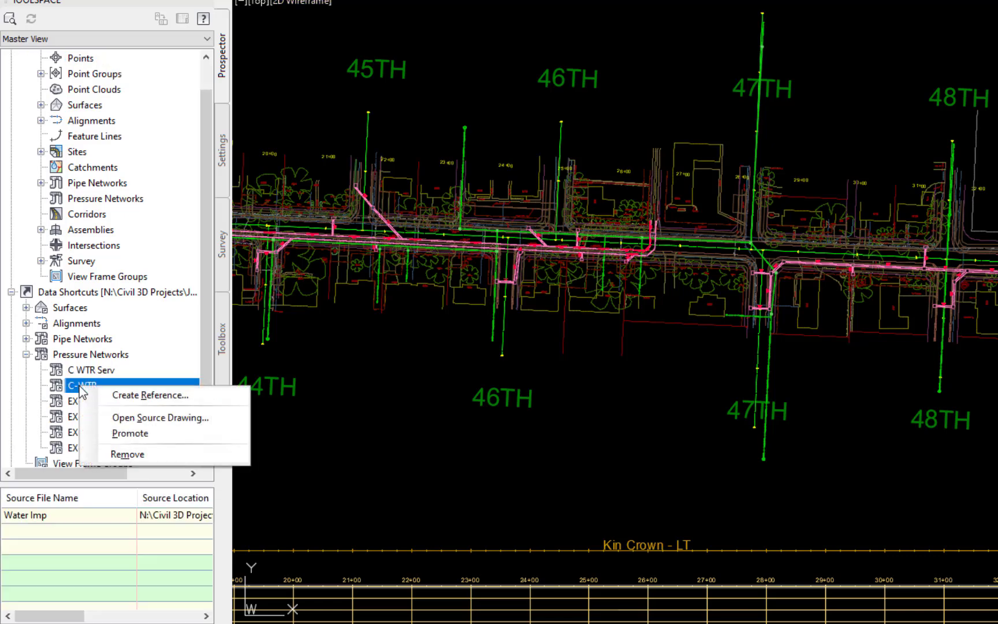
{"action": "left_click", "coordinate": [157, 397]}
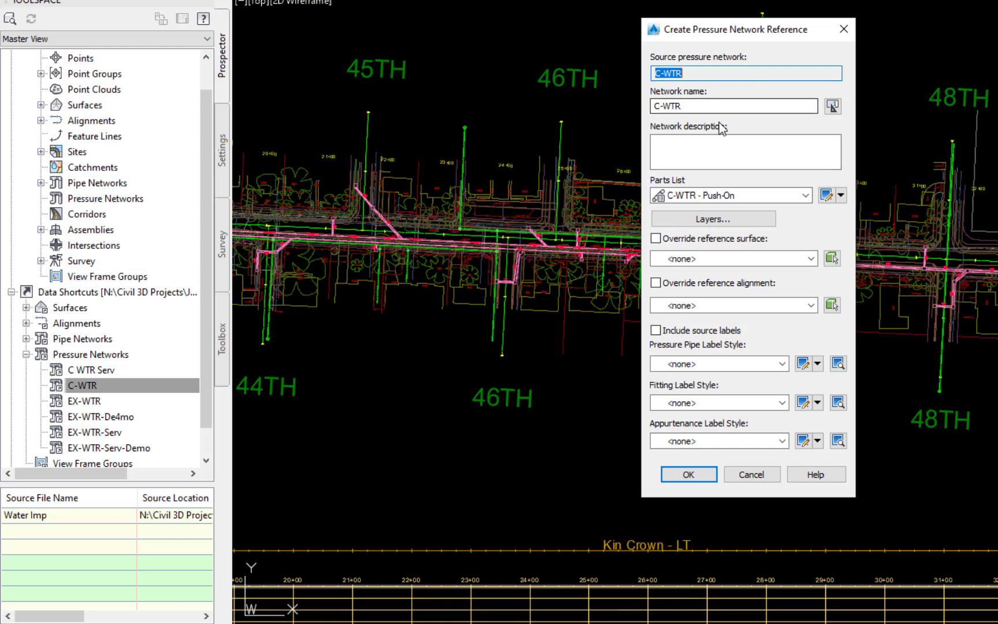
{"action": "left_click", "coordinate": [806, 195]}
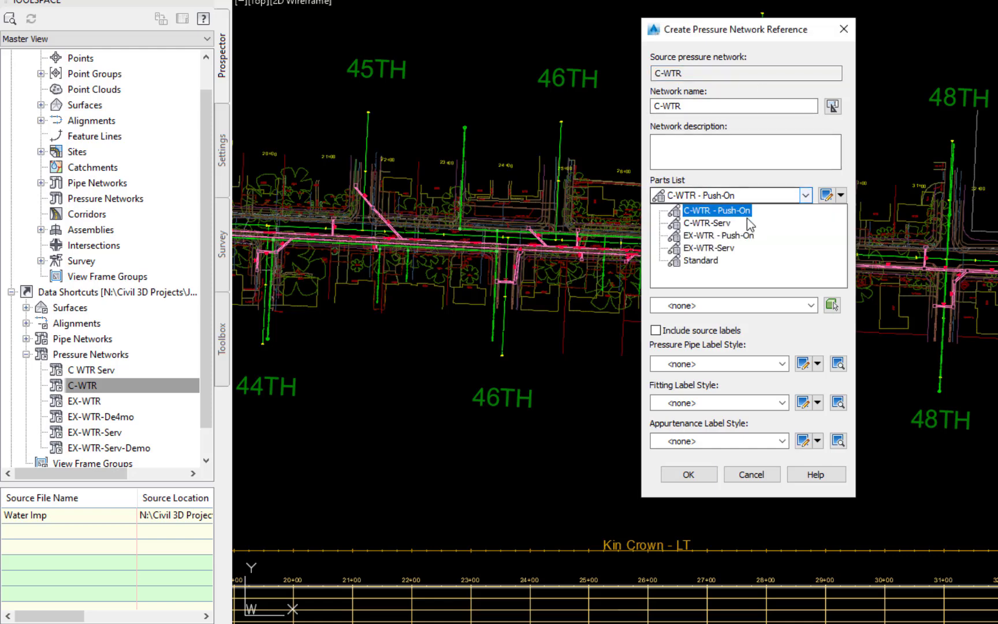
{"action": "left_click", "coordinate": [733, 214]}
{"action": "left_click", "coordinate": [739, 219]}
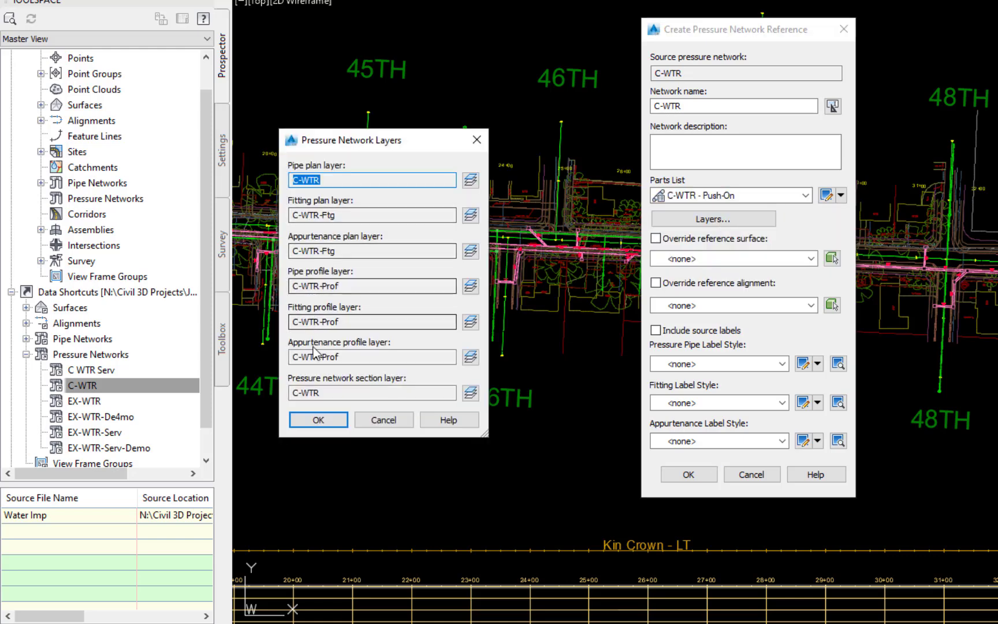
{"action": "left_click", "coordinate": [318, 420]}
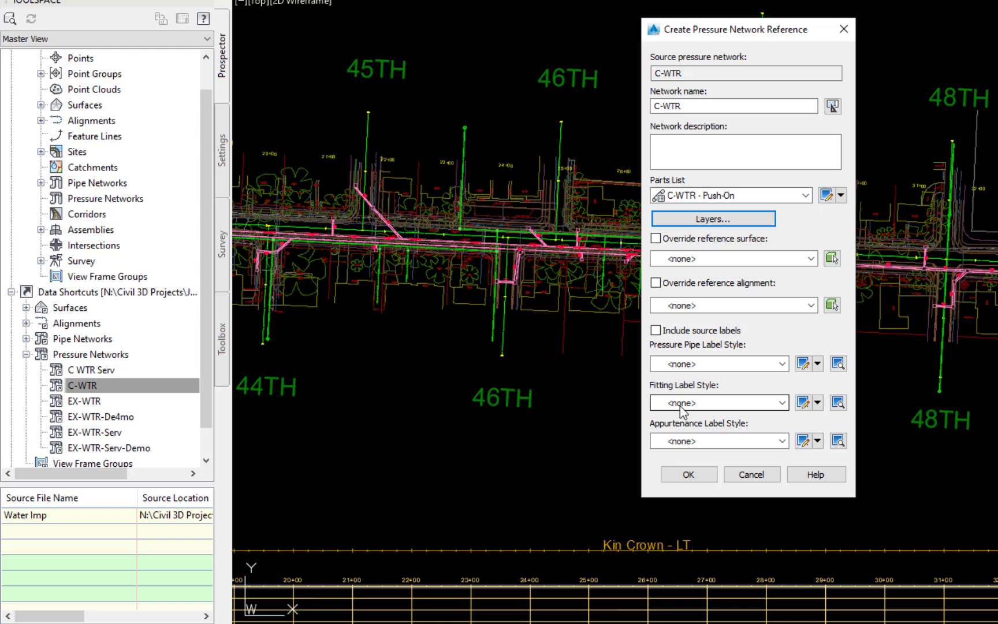
{"action": "left_click", "coordinate": [687, 474]}
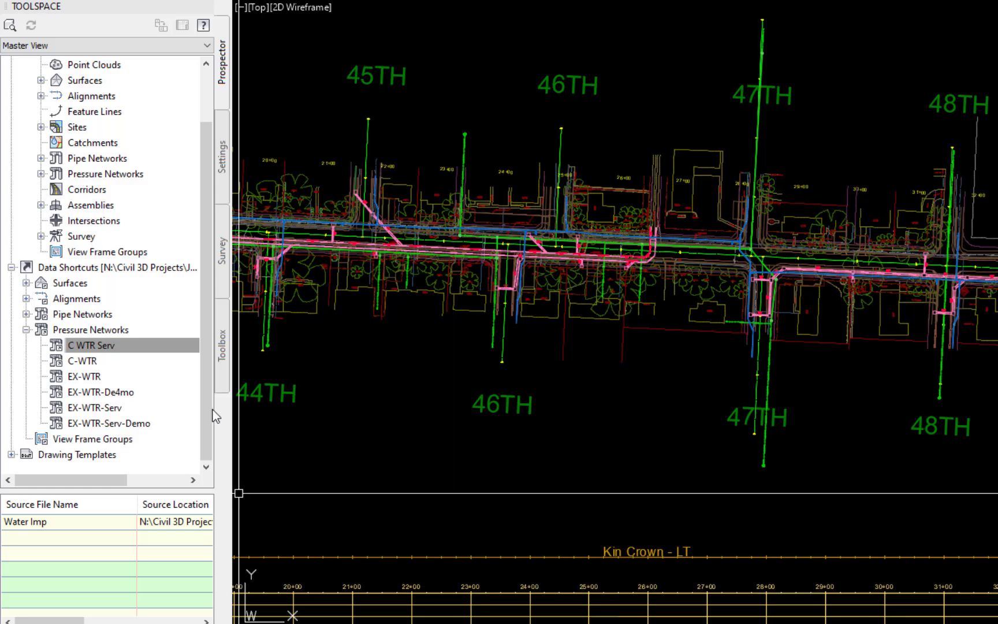
Step: Create a reference to the C WTR Serv pressure network using the C-WTR-Serv parts list and C-WTR-Serv for all network layers
{"action": "left_click", "coordinate": [140, 346]}
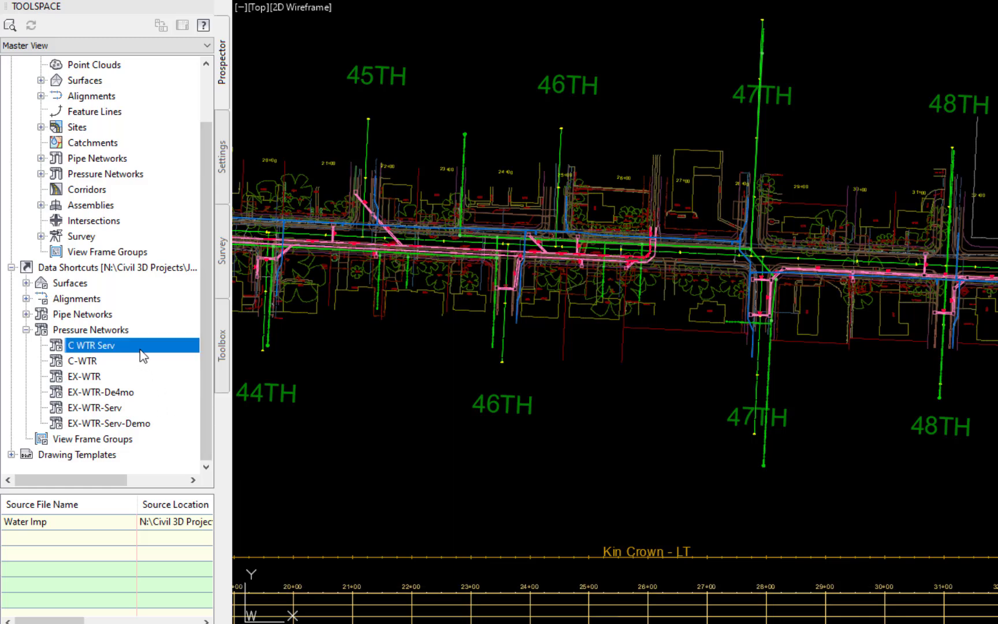
{"action": "right_click", "coordinate": [107, 343]}
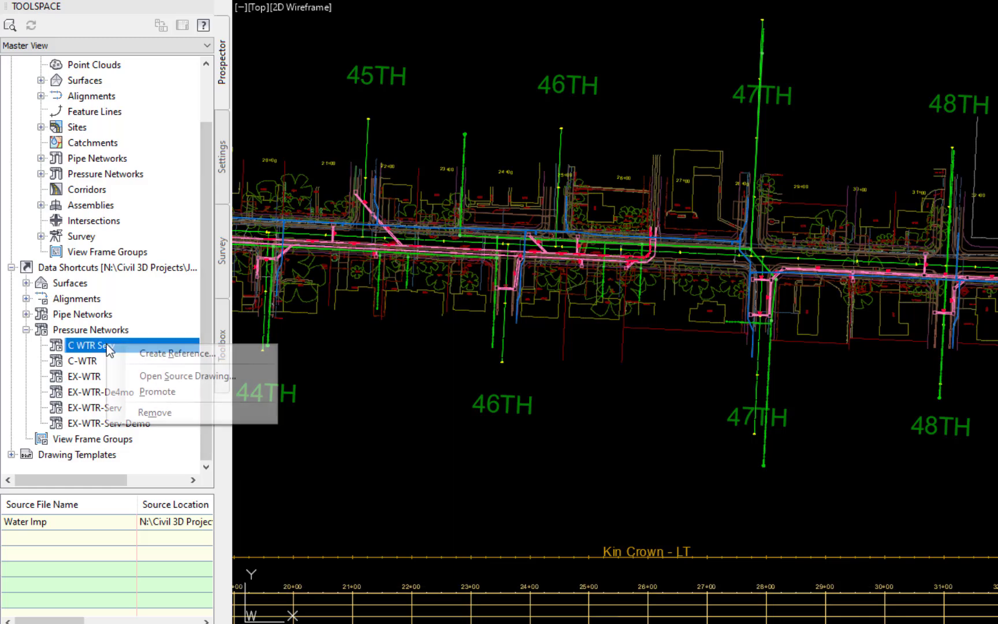
{"action": "left_click", "coordinate": [155, 354]}
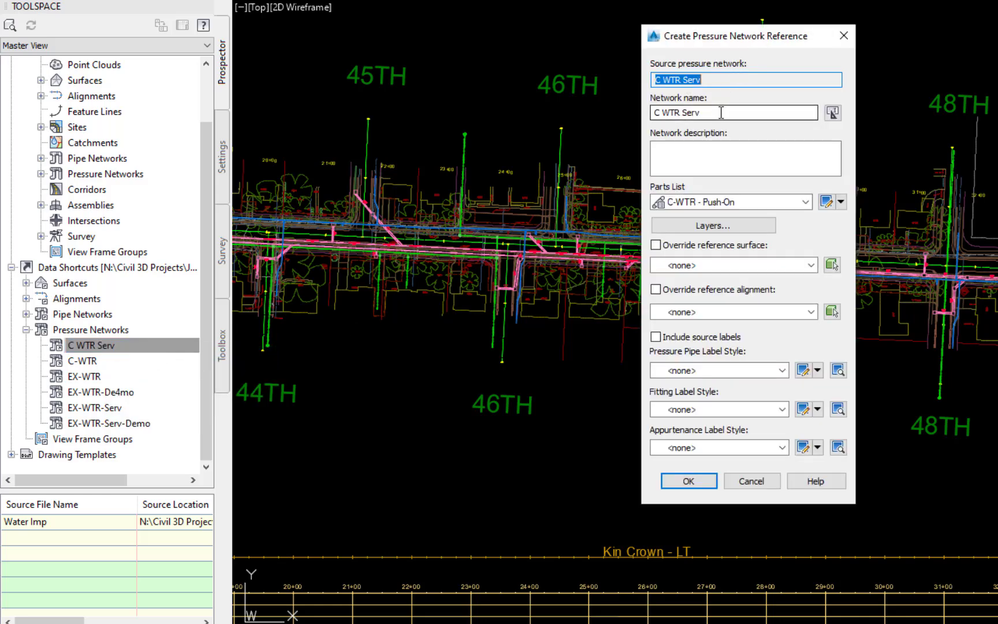
{"action": "left_click", "coordinate": [806, 203]}
{"action": "left_click", "coordinate": [734, 230]}
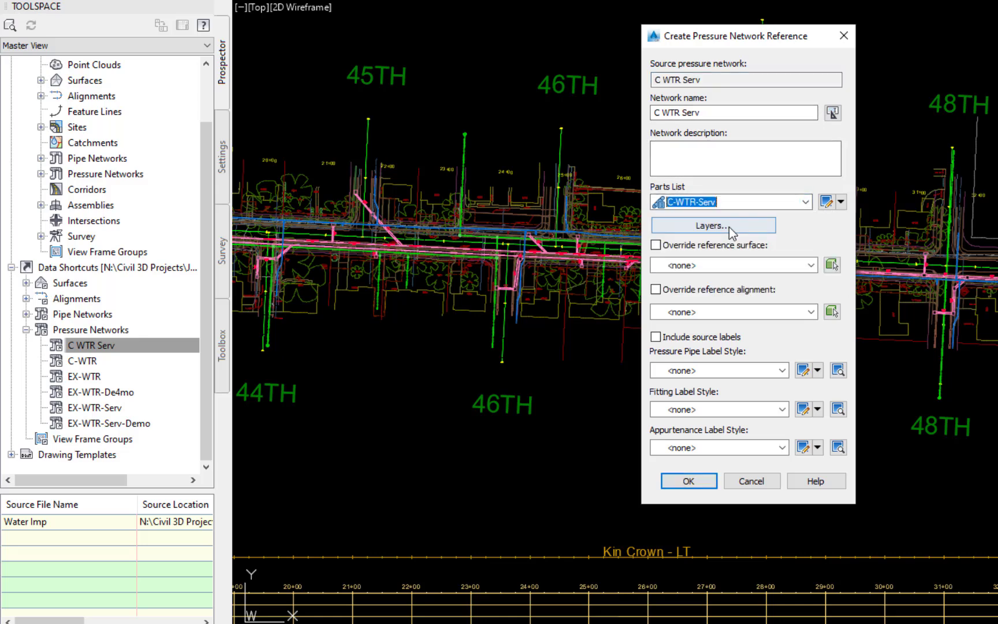
{"action": "left_click", "coordinate": [732, 231]}
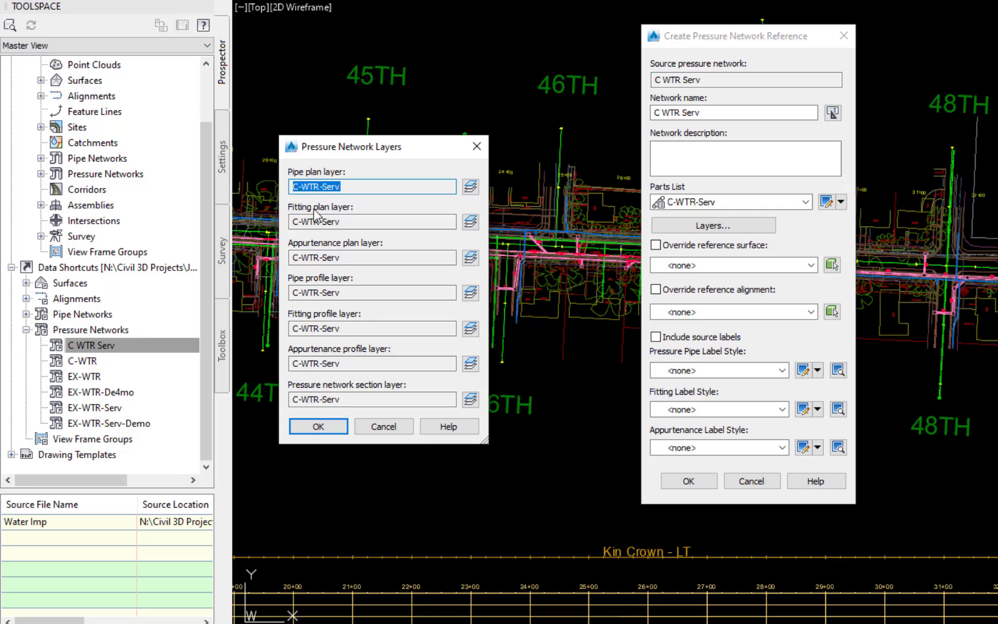
{"action": "left_click", "coordinate": [308, 428]}
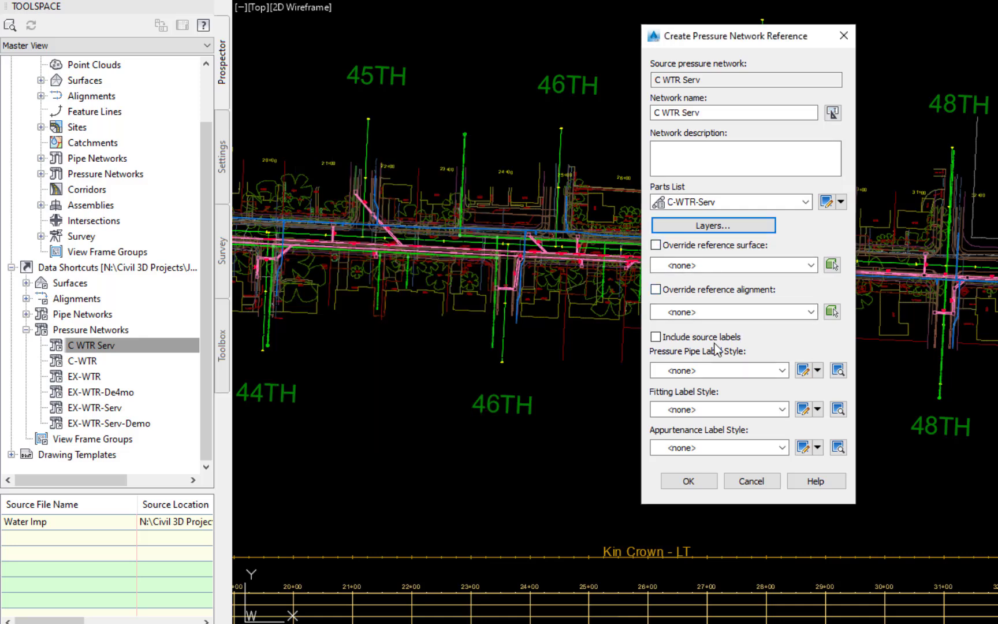
{"action": "left_click", "coordinate": [689, 482]}
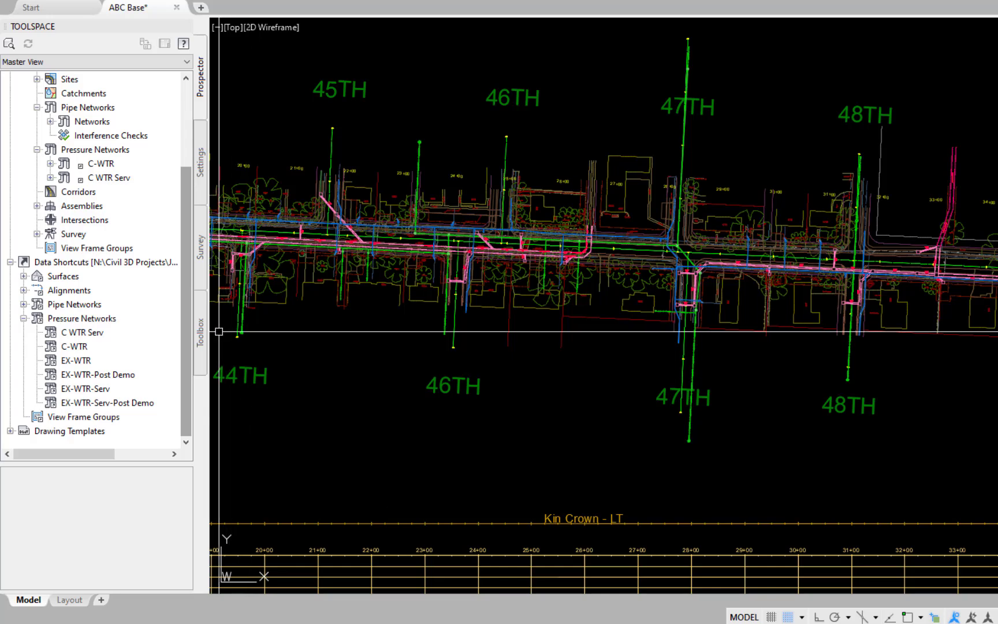
Step: Create a data shortcut reference to the EX-WTR-Post Demo pressure network with the EX-WTR - Push-On parts list, accepting its network layers
{"action": "right_click", "coordinate": [95, 375]}
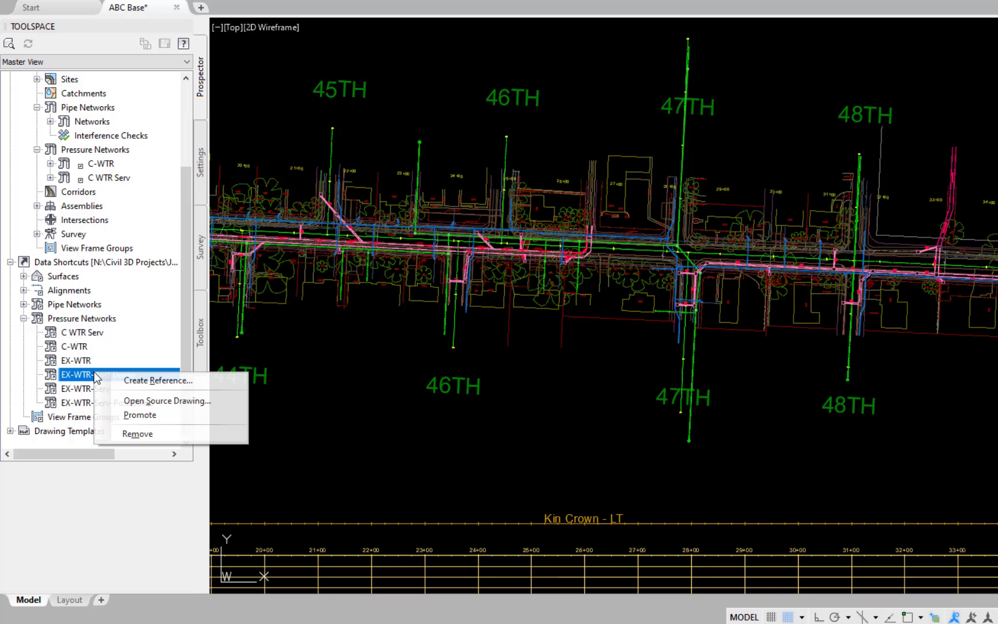
{"action": "left_click", "coordinate": [146, 382]}
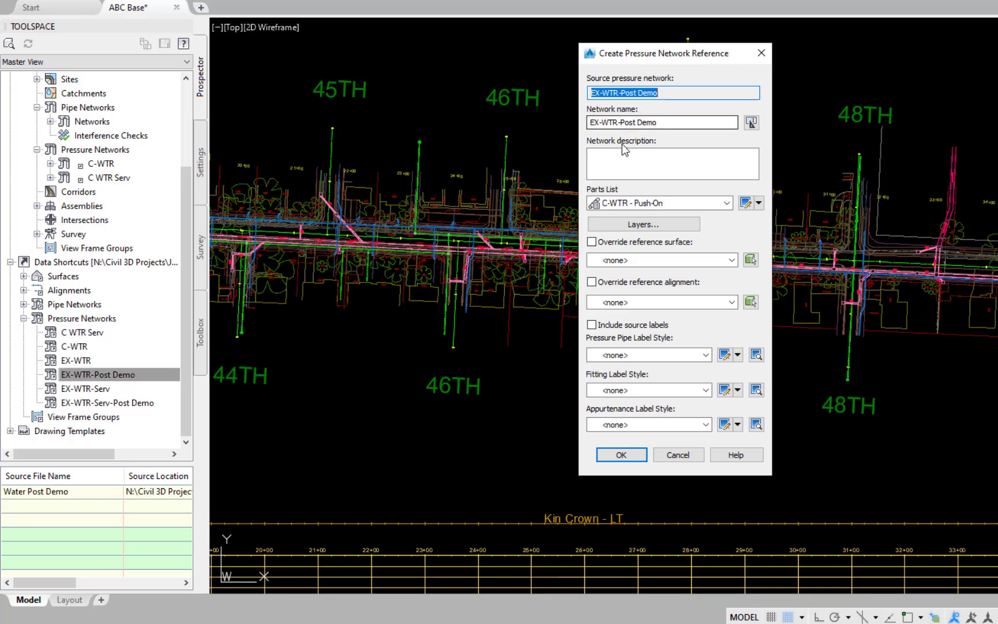
{"action": "left_click", "coordinate": [663, 203]}
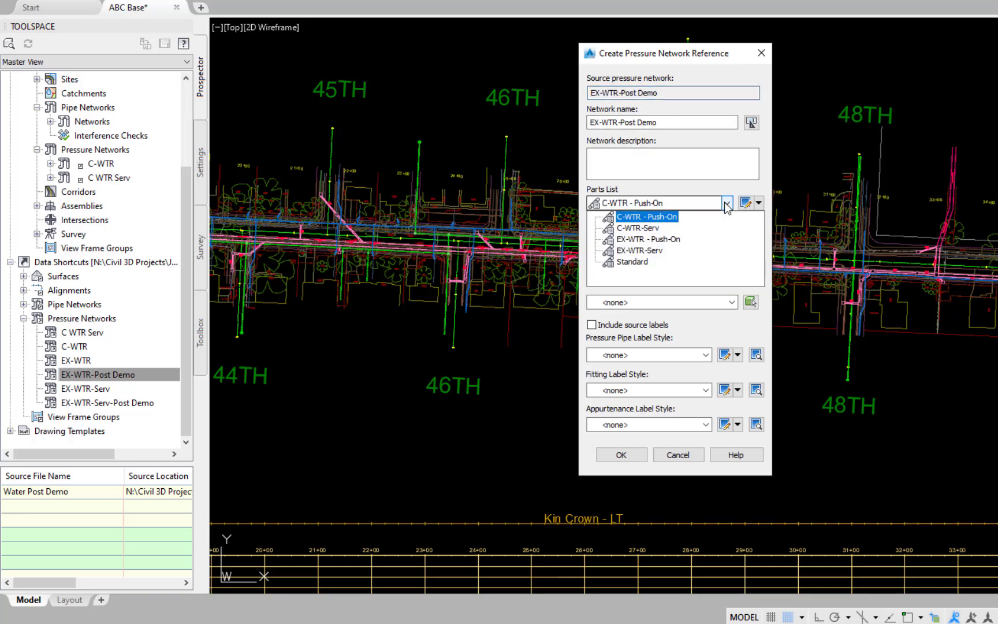
{"action": "left_click", "coordinate": [663, 239]}
{"action": "left_click", "coordinate": [653, 226]}
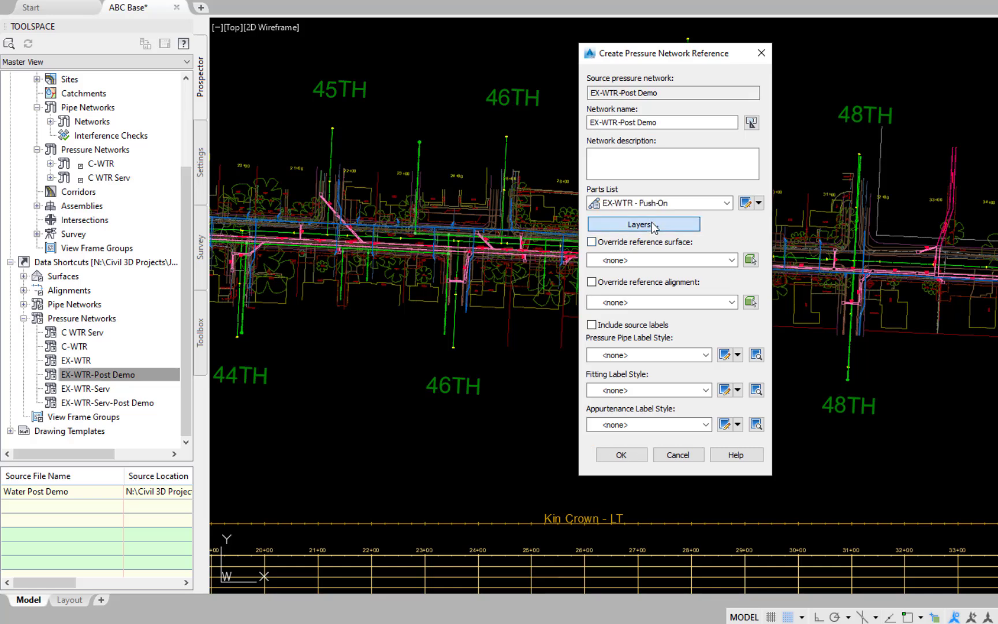
{"action": "left_click", "coordinate": [282, 408]}
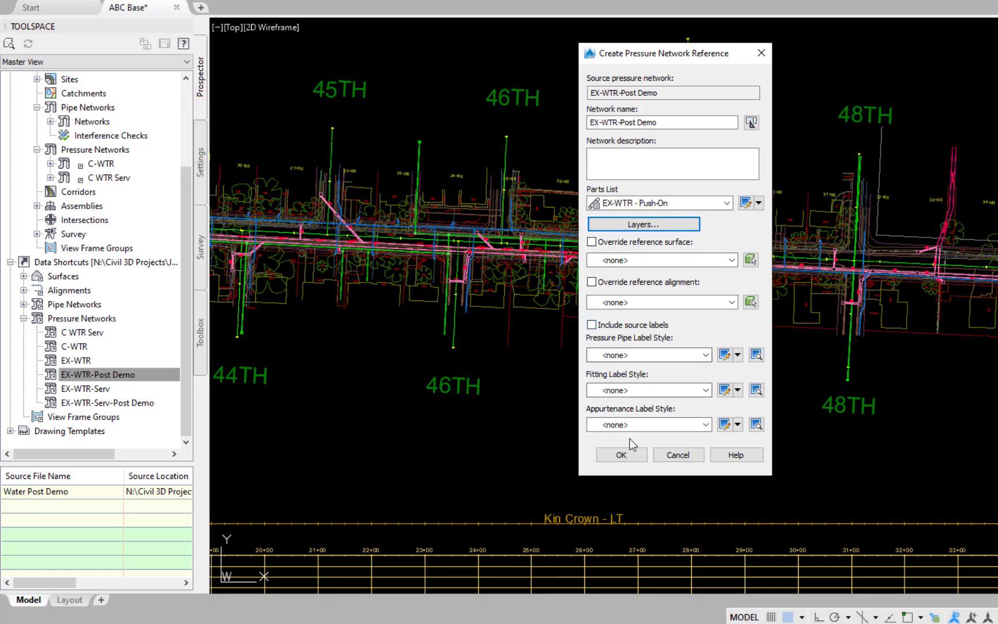
{"action": "left_click", "coordinate": [621, 455]}
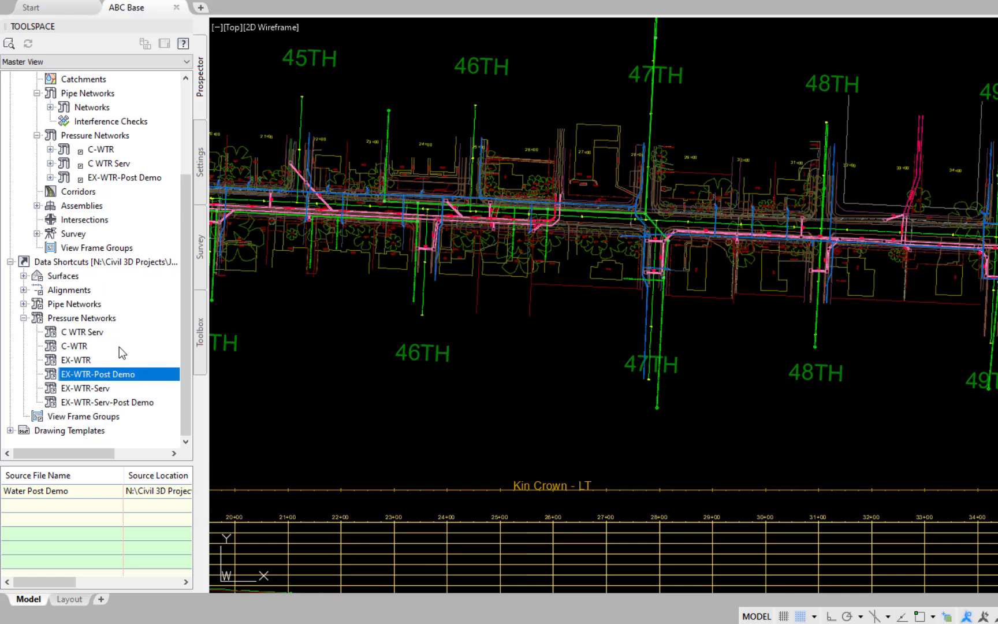
Step: Create a reference to the EX-WTR-Serv-Post Demo pressure network with the EX-WTR-Serv parts list, accepting EX-WTR-Serv for all network layers
{"action": "right_click", "coordinate": [119, 402]}
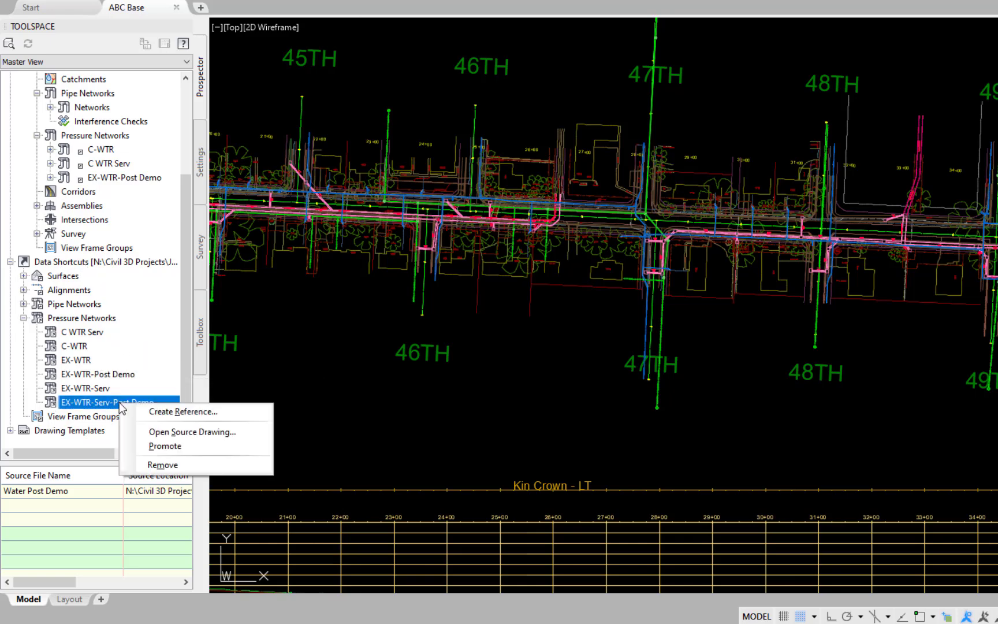
{"action": "left_click", "coordinate": [162, 412]}
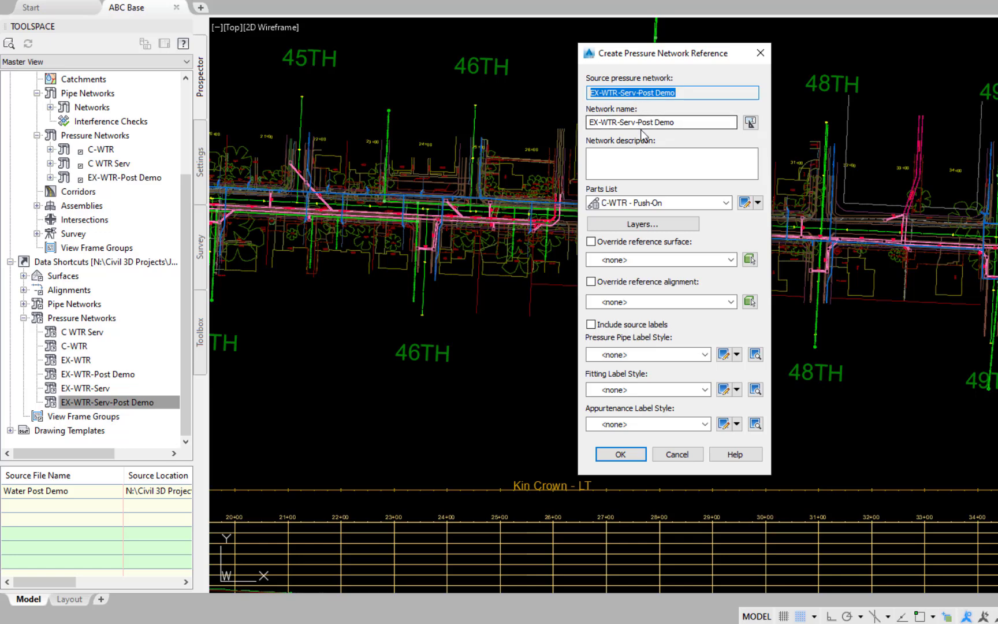
{"action": "left_click", "coordinate": [726, 202]}
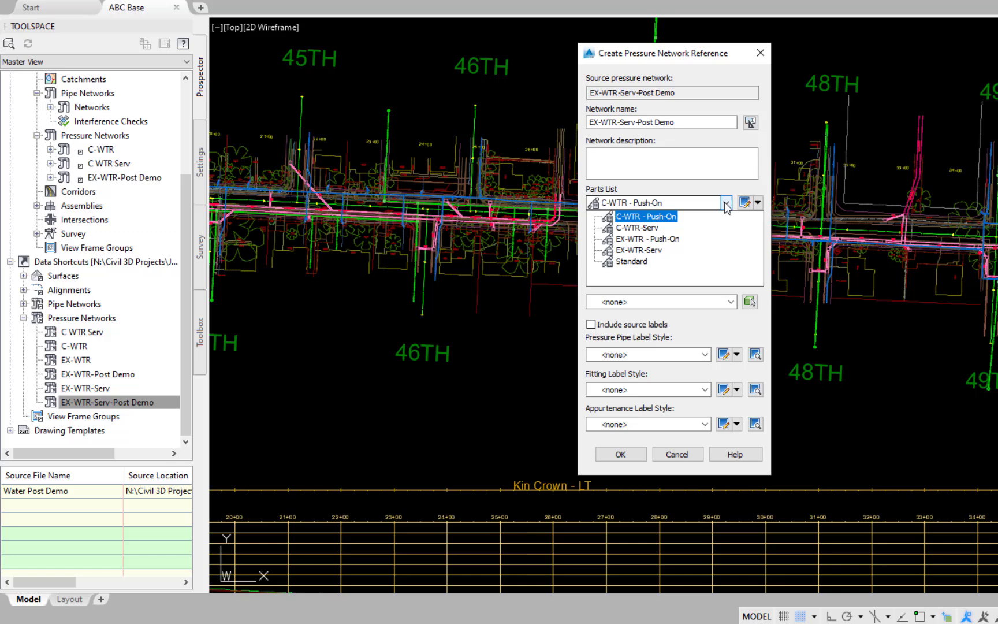
{"action": "left_click", "coordinate": [644, 250]}
{"action": "left_click", "coordinate": [643, 223]}
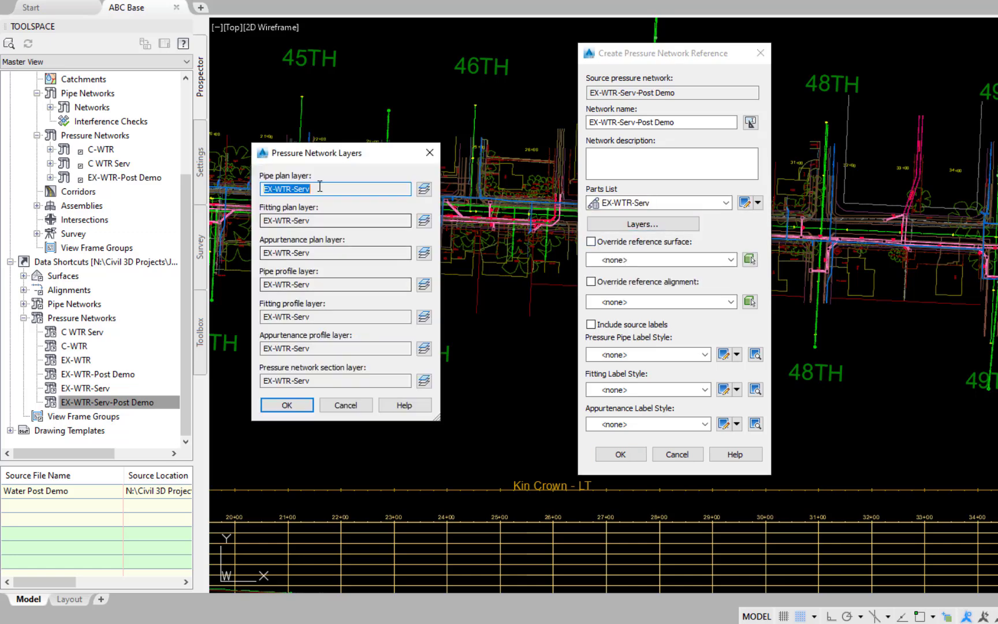
{"action": "left_click", "coordinate": [299, 407]}
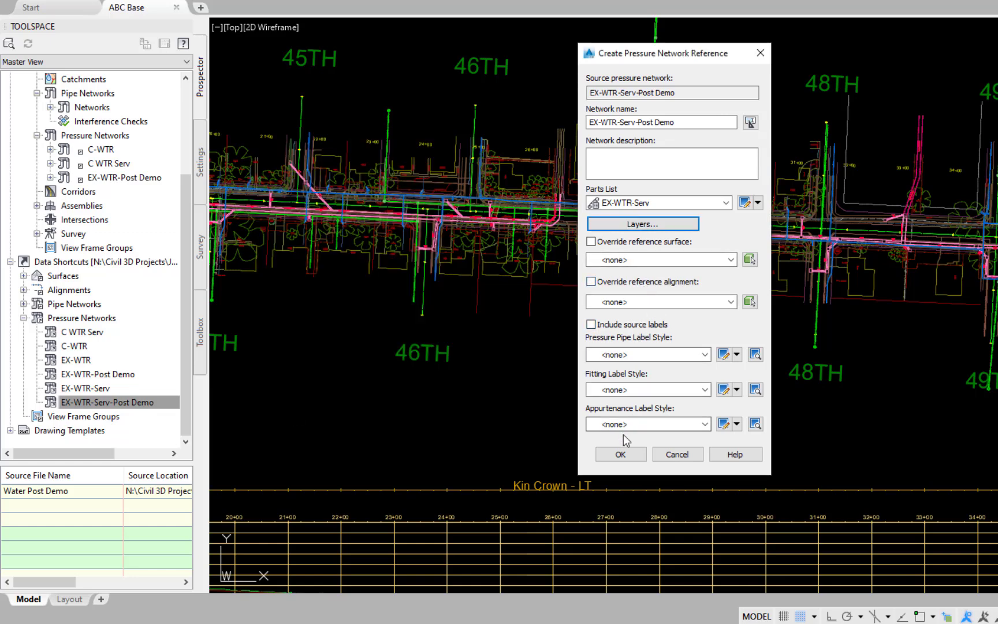
{"action": "left_click", "coordinate": [620, 454]}
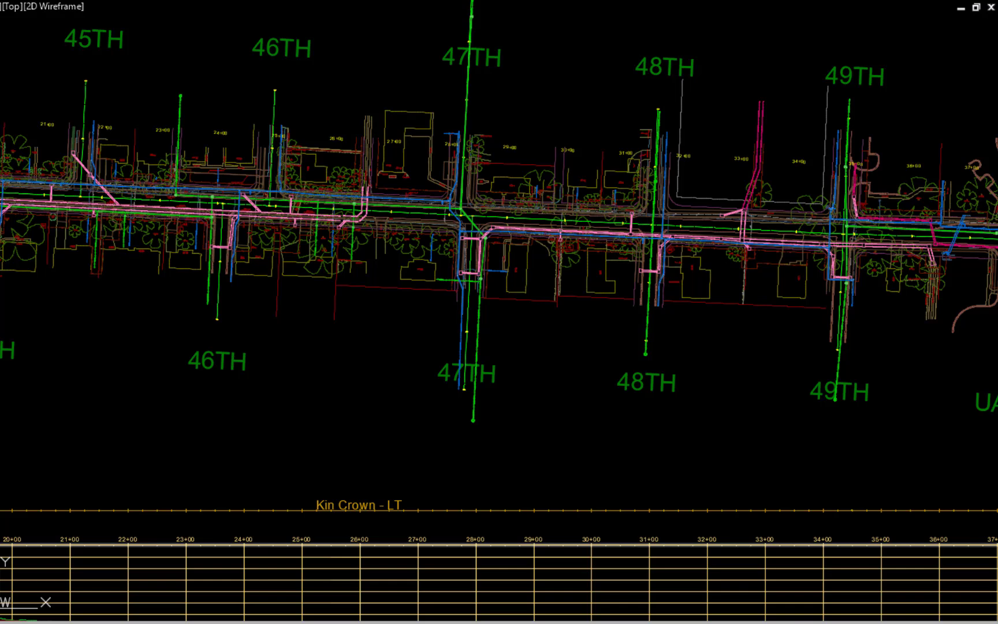
Step: Turn off all layers in the drawing through the layer properties manager
{"action": "type", "text": "li"}
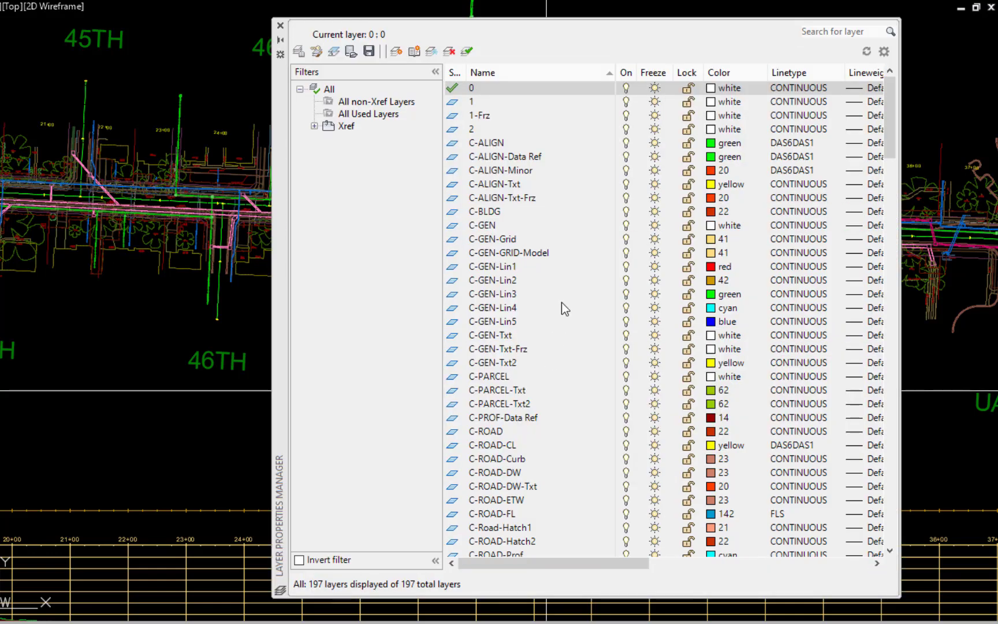
{"action": "right_click", "coordinate": [329, 89]}
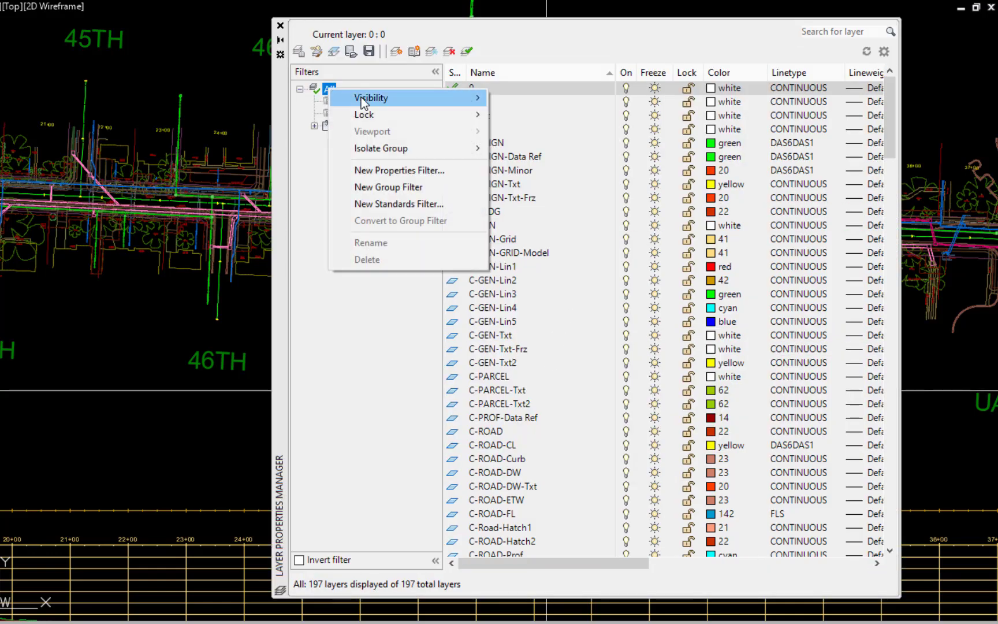
{"action": "mouse_move", "coordinate": [362, 103]}
{"action": "left_click", "coordinate": [518, 115]}
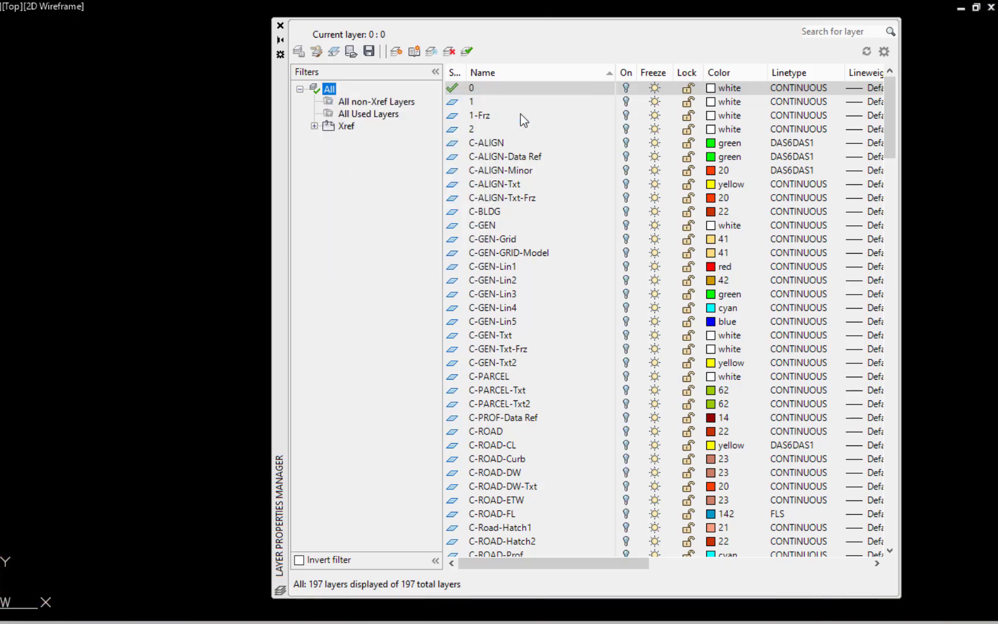
Step: Turn on the C-ALIGN, C-WTR and C-WTR-Ftg layers
{"action": "left_click", "coordinate": [496, 143]}
{"action": "left_click", "coordinate": [626, 143]}
{"action": "scroll", "coordinate": [631, 295], "scroll_direction": "down", "scroll_amount": 16}
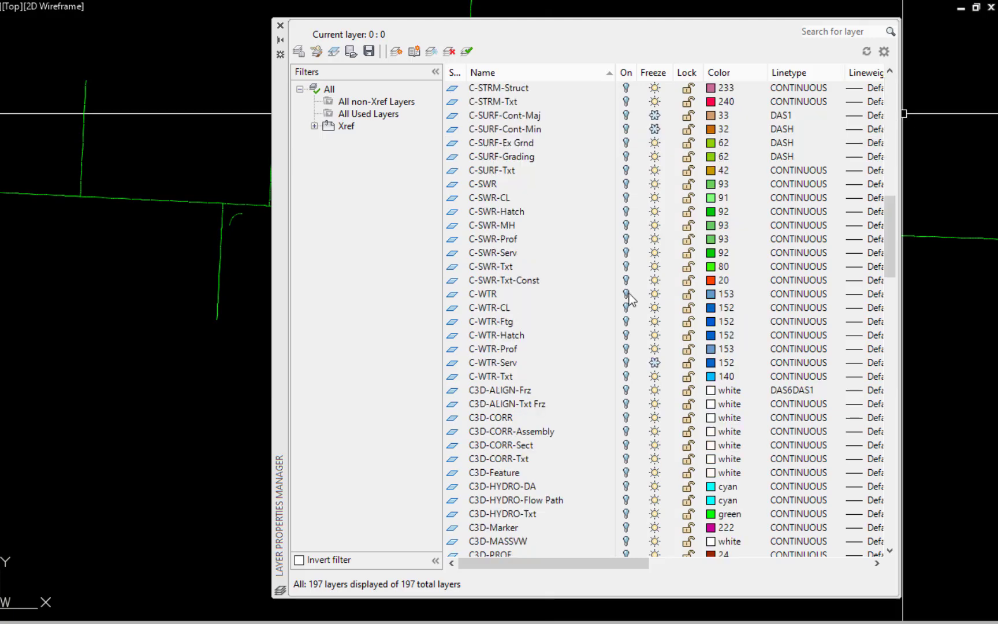
{"action": "left_click", "coordinate": [626, 293]}
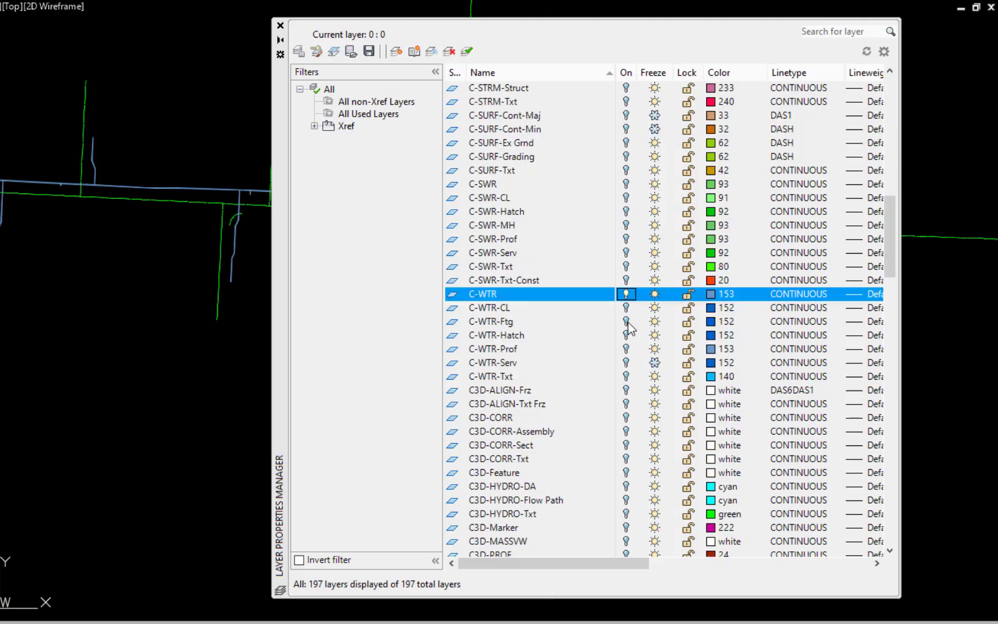
{"action": "left_click", "coordinate": [626, 322]}
Step: Turn on all profile view layers from C3D-PROFVW through C3D-PROFVW-Txt4
{"action": "scroll", "coordinate": [627, 324], "scroll_direction": "down", "scroll_amount": 10}
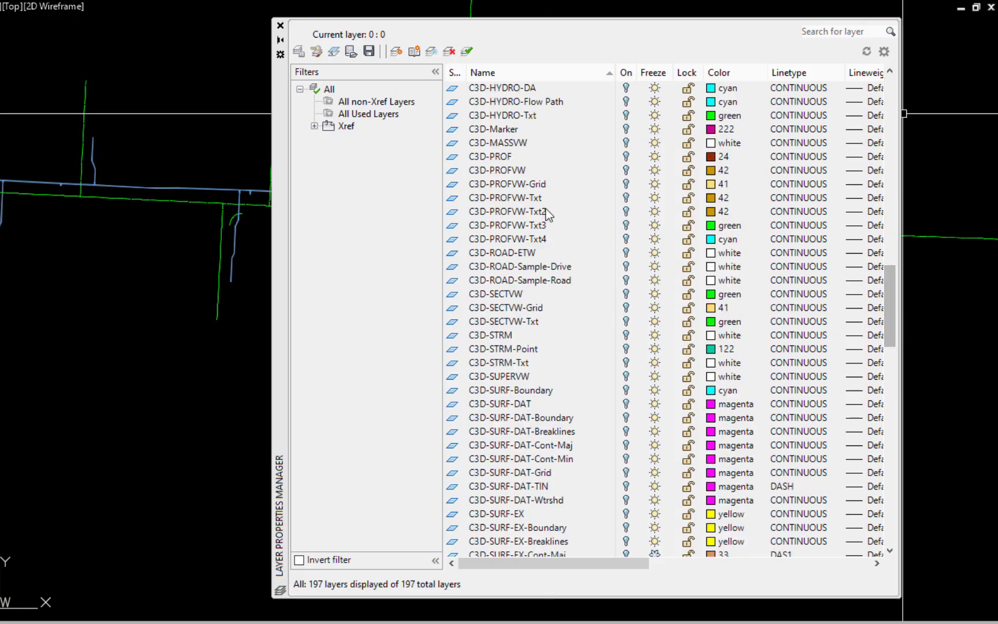
{"action": "left_click", "coordinate": [500, 171]}
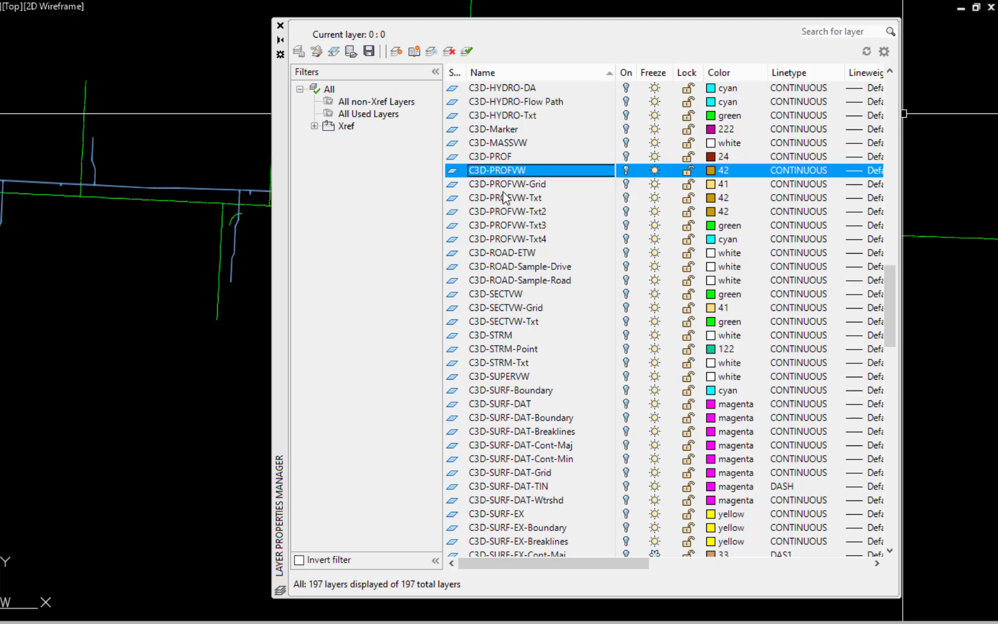
{"action": "left_click", "coordinate": [514, 239], "text": "shift"}
{"action": "left_click", "coordinate": [626, 210]}
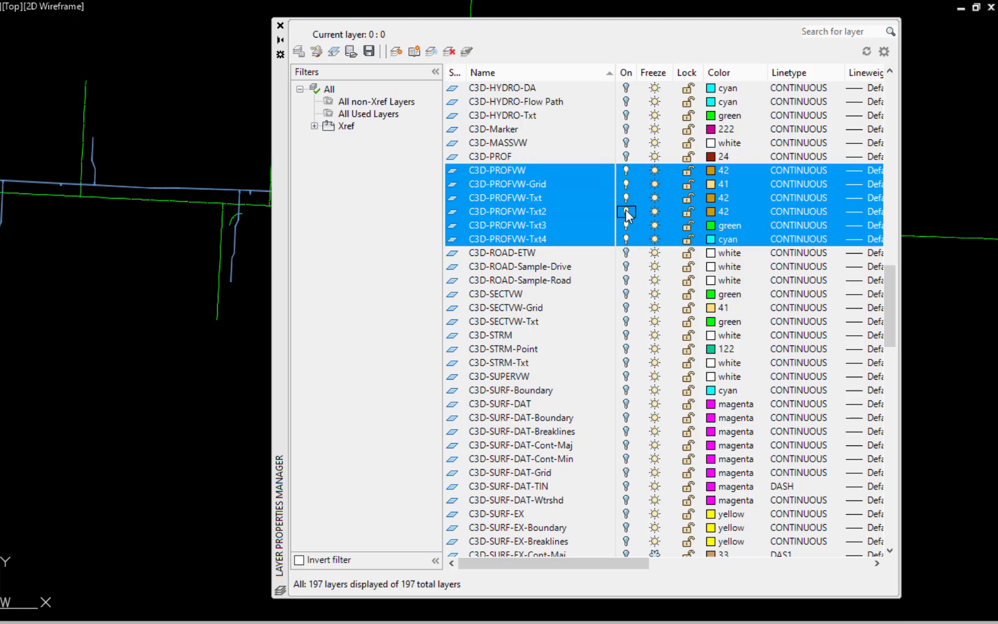
Step: Turn on the Exist Topo|EX-ROAD-Name layer and close the layer properties manager
{"action": "scroll", "coordinate": [626, 210], "scroll_direction": "down", "scroll_amount": 20}
{"action": "left_click", "coordinate": [508, 283]}
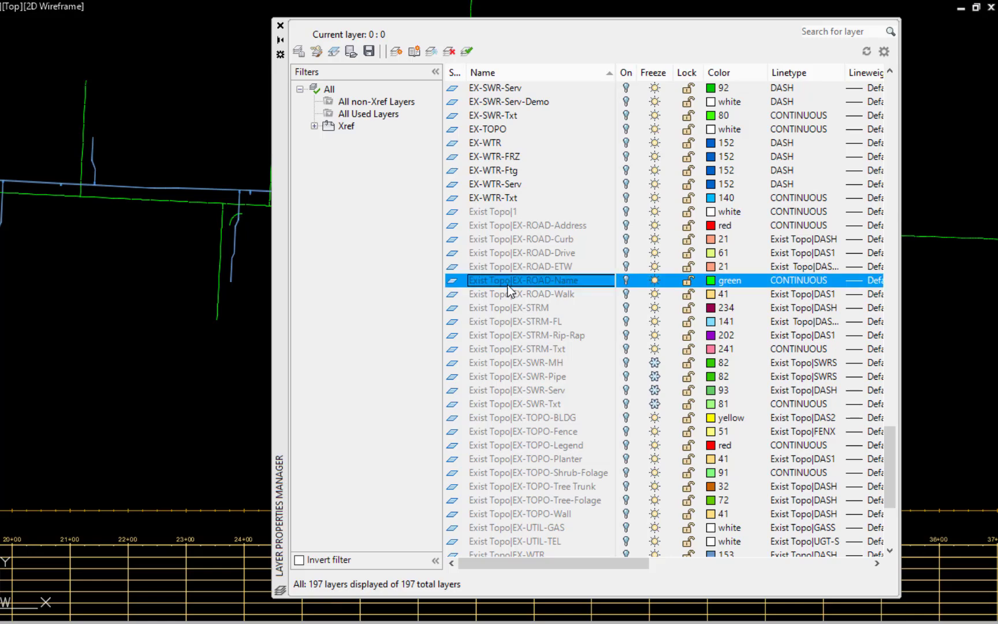
{"action": "left_click", "coordinate": [625, 281]}
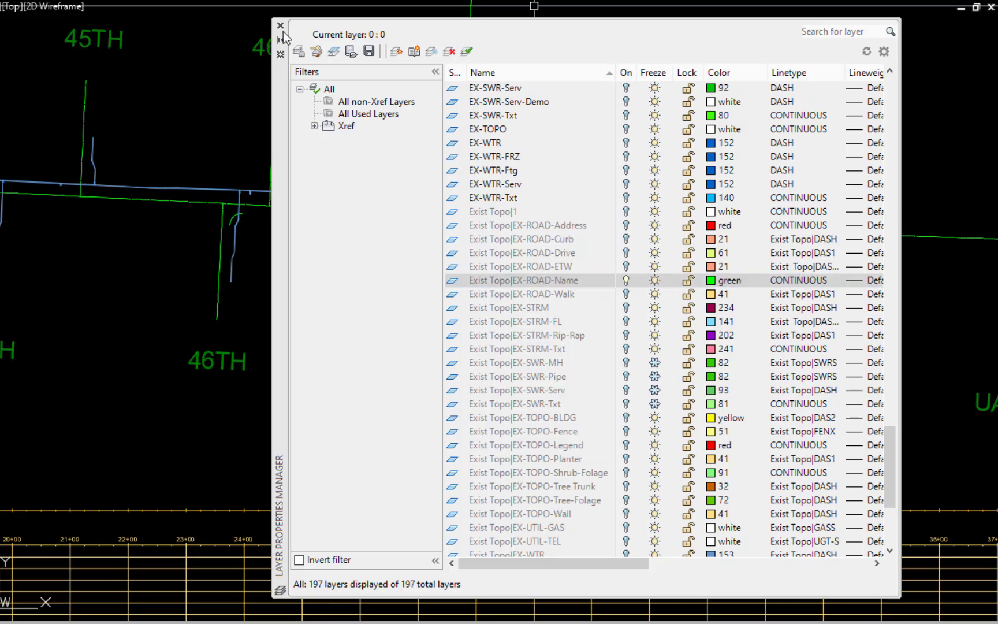
{"action": "left_click", "coordinate": [280, 25]}
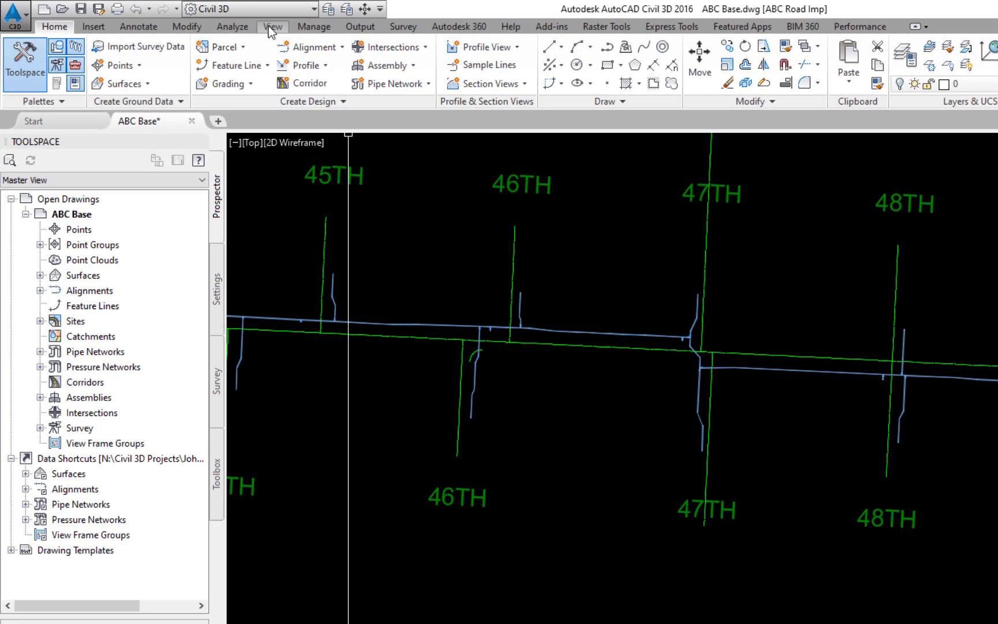
Step: Split model space into two stacked viewports, with the plan in the upper one and the Kin Crown profile view in the lower one
{"action": "left_click", "coordinate": [269, 27]}
{"action": "left_click", "coordinate": [642, 83]}
{"action": "left_click", "coordinate": [625, 170]}
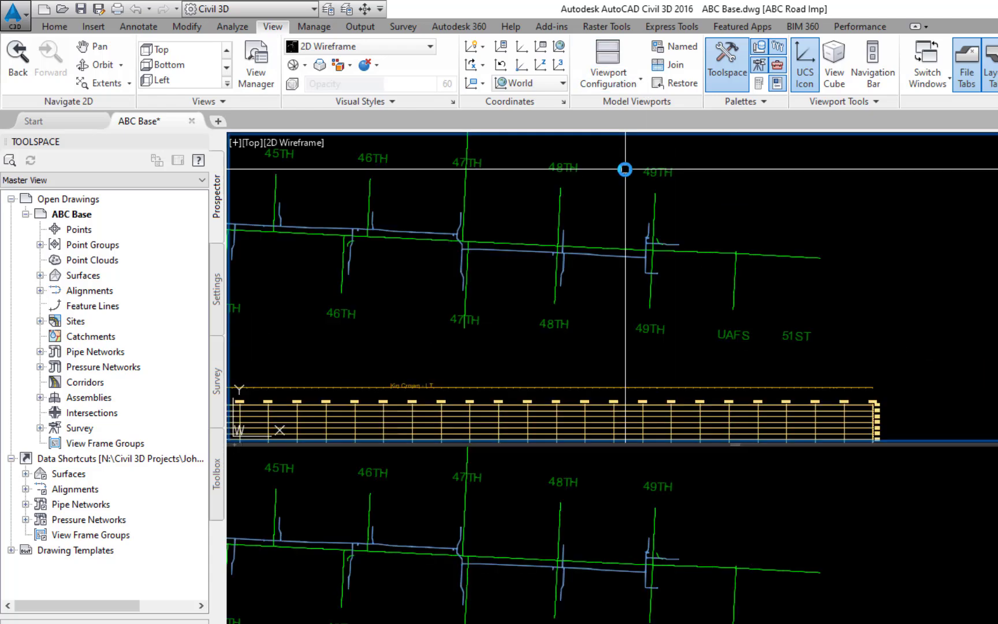
{"action": "scroll", "coordinate": [606, 324], "scroll_direction": "down", "scroll_amount": 2}
{"action": "middle_click_drag", "start_coordinate": [507, 326], "coordinate": [866, 377]}
{"action": "scroll", "coordinate": [751, 328], "scroll_direction": "up", "scroll_amount": 4}
{"action": "left_click", "coordinate": [831, 621]}
{"action": "scroll", "coordinate": [831, 622], "scroll_direction": "down", "scroll_amount": 2}
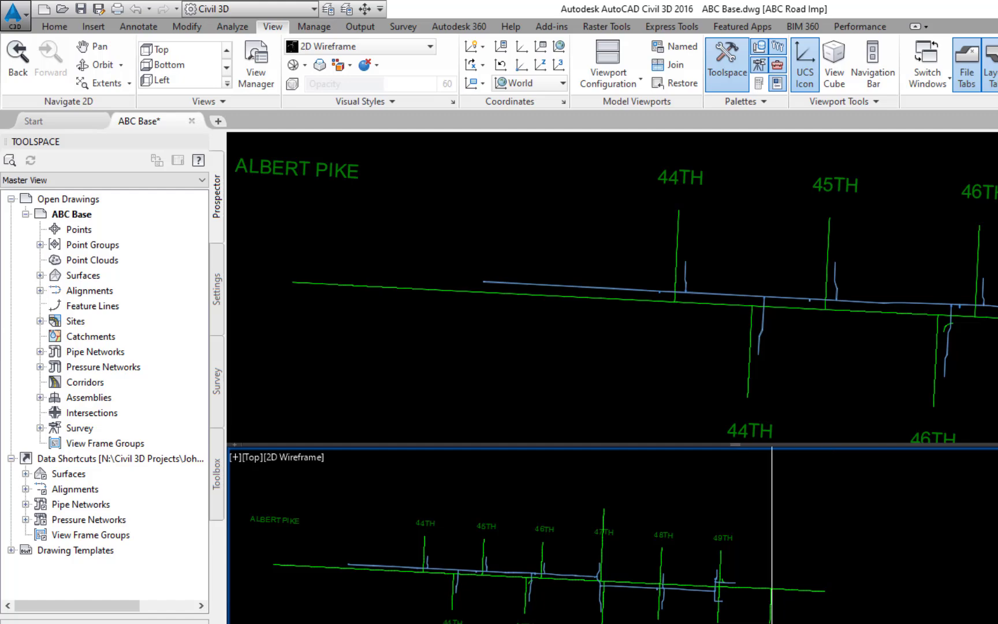
{"action": "mouse_move", "coordinate": [773, 623]}
{"action": "middle_mouse_down"}
{"action": "mouse_move", "coordinate": [929, 519]}
{"action": "mouse_move", "coordinate": [913, 503]}
{"action": "middle_mouse_up"}
{"action": "scroll", "coordinate": [693, 572], "scroll_direction": "up", "scroll_amount": 2}
{"action": "middle_click_drag", "start_coordinate": [689, 569], "coordinate": [923, 587]}
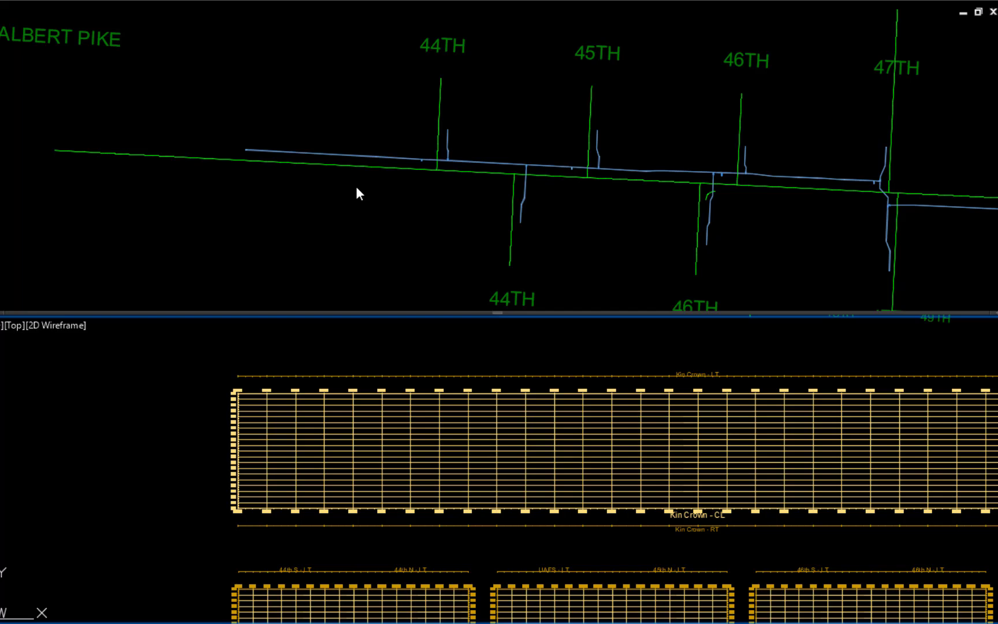
Step: Draw the proposed water main's pipes, fittings and appurtenances along the road in the Kin Crown profile view
{"action": "left_click", "coordinate": [356, 188]}
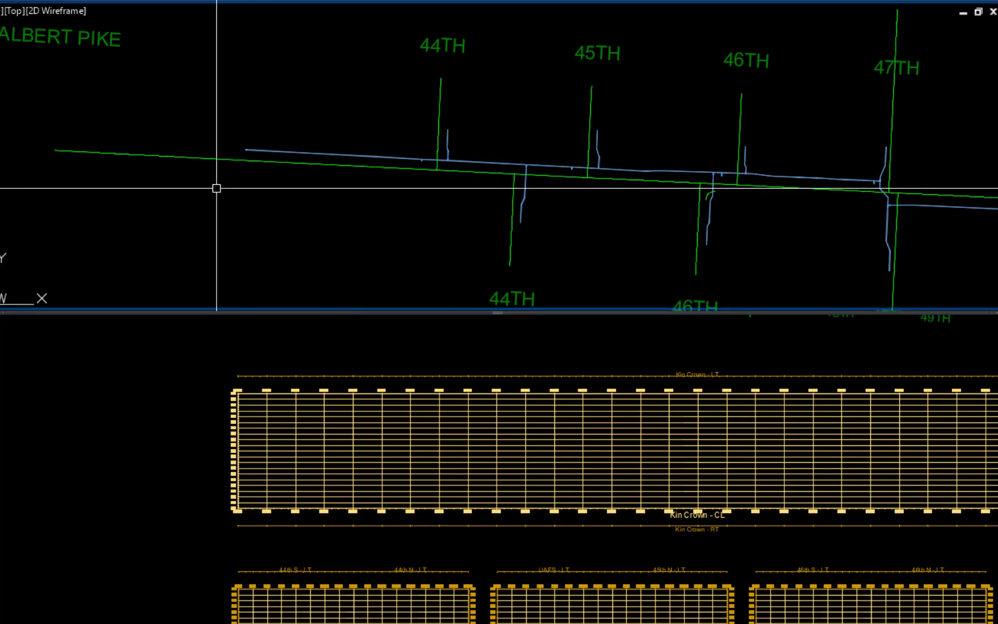
{"action": "scroll", "coordinate": [223, 237], "scroll_direction": "up", "scroll_amount": 8}
{"action": "left_click", "coordinate": [122, 249]}
{"action": "left_click", "coordinate": [632, 146]}
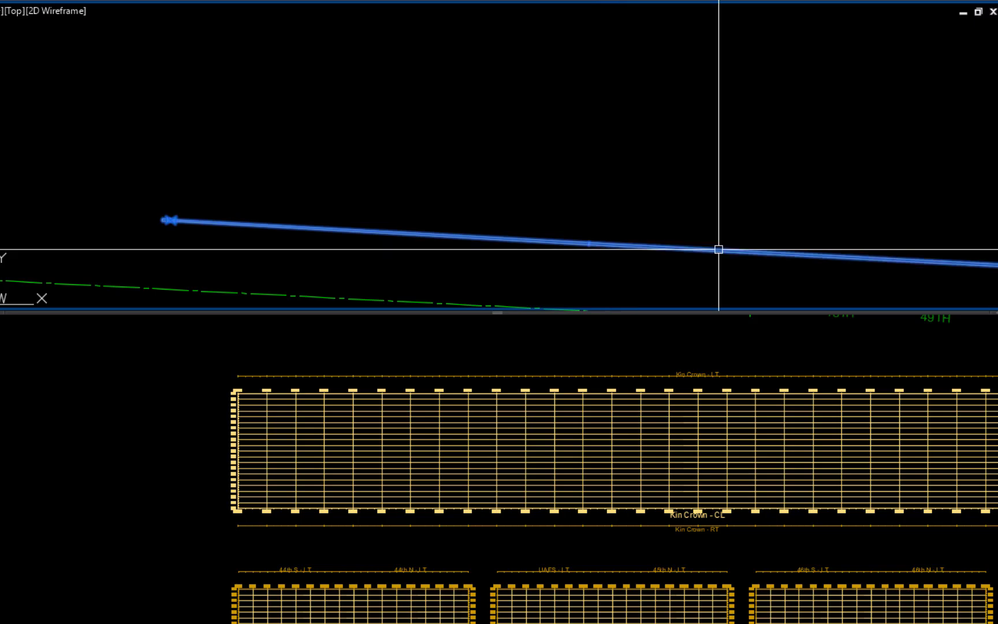
{"action": "mouse_move", "coordinate": [717, 250]}
{"action": "middle_mouse_down"}
{"action": "mouse_move", "coordinate": [324, 200]}
{"action": "mouse_move", "coordinate": [205, 174]}
{"action": "middle_mouse_up"}
{"action": "scroll", "coordinate": [777, 174], "scroll_direction": "up", "scroll_amount": 6}
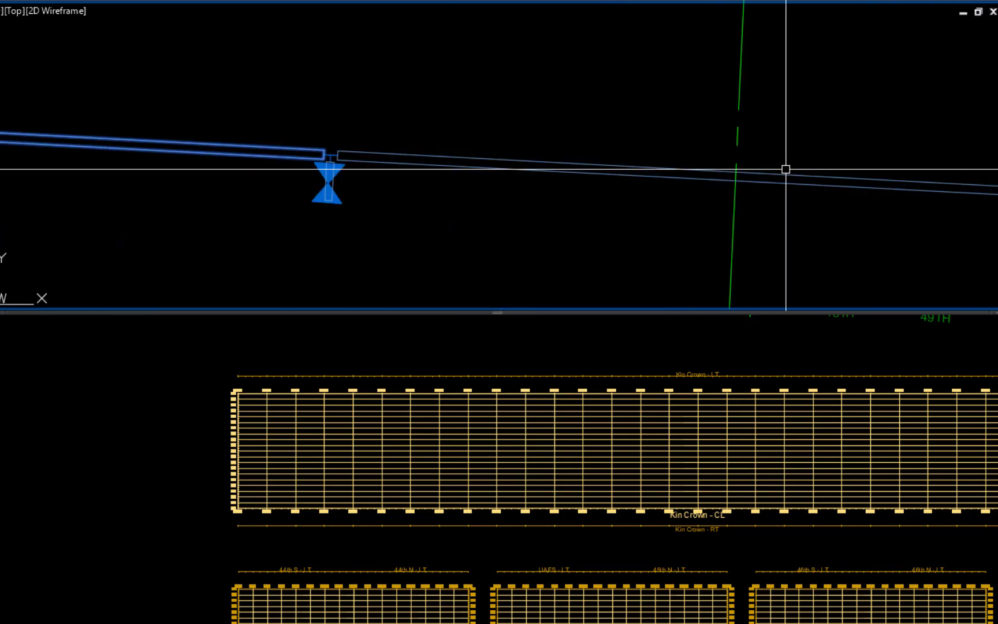
{"action": "left_click", "coordinate": [330, 154]}
{"action": "left_click", "coordinate": [375, 156]}
{"action": "middle_click_drag", "start_coordinate": [858, 232], "coordinate": [375, 160]}
{"action": "scroll", "coordinate": [537, 127], "scroll_direction": "up", "scroll_amount": 4}
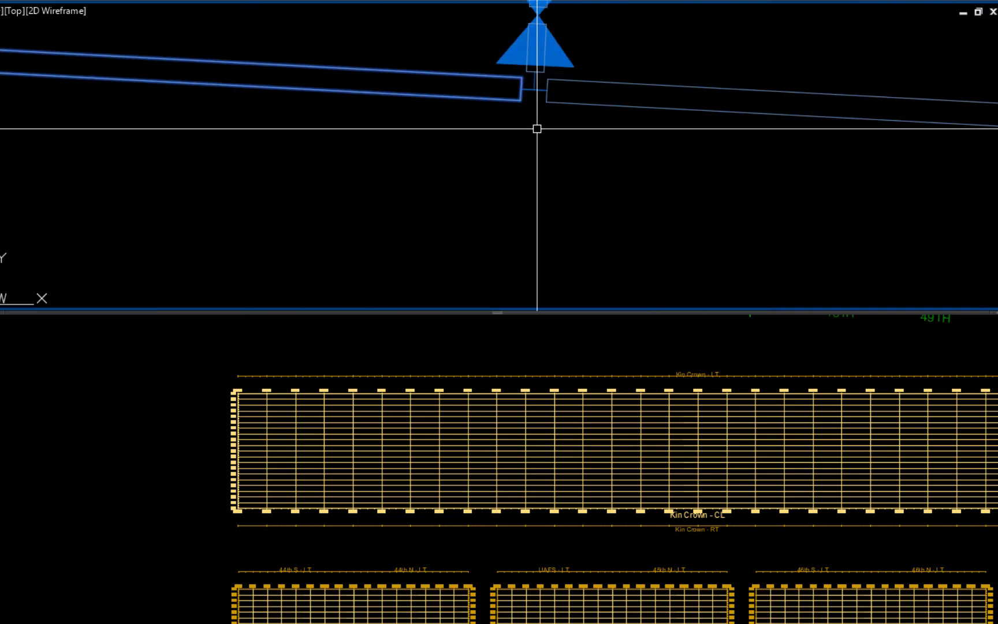
{"action": "left_click", "coordinate": [654, 107]}
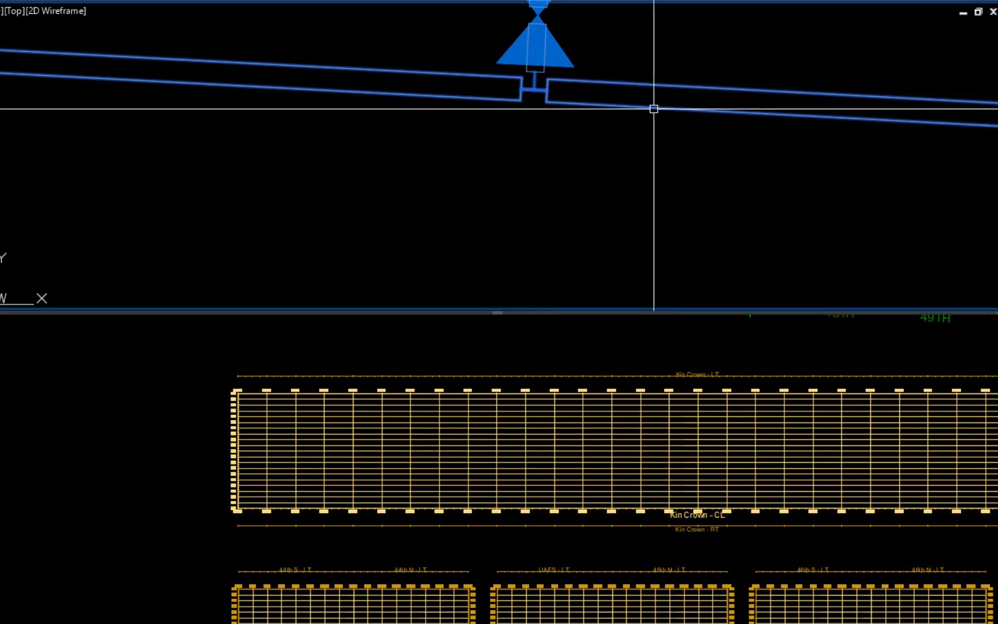
{"action": "right_click", "coordinate": [214, 215]}
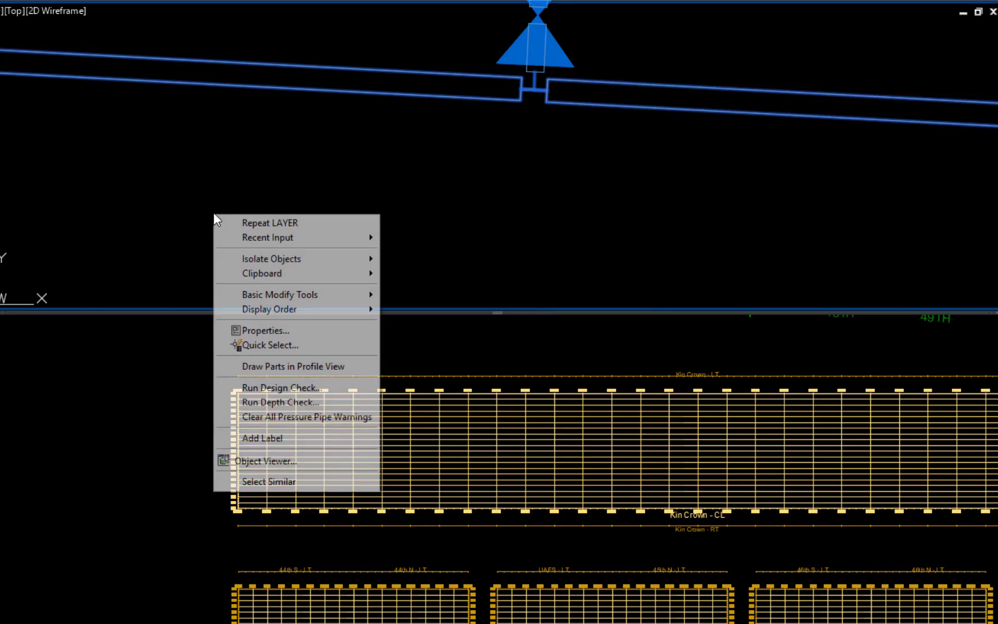
{"action": "left_click", "coordinate": [305, 368]}
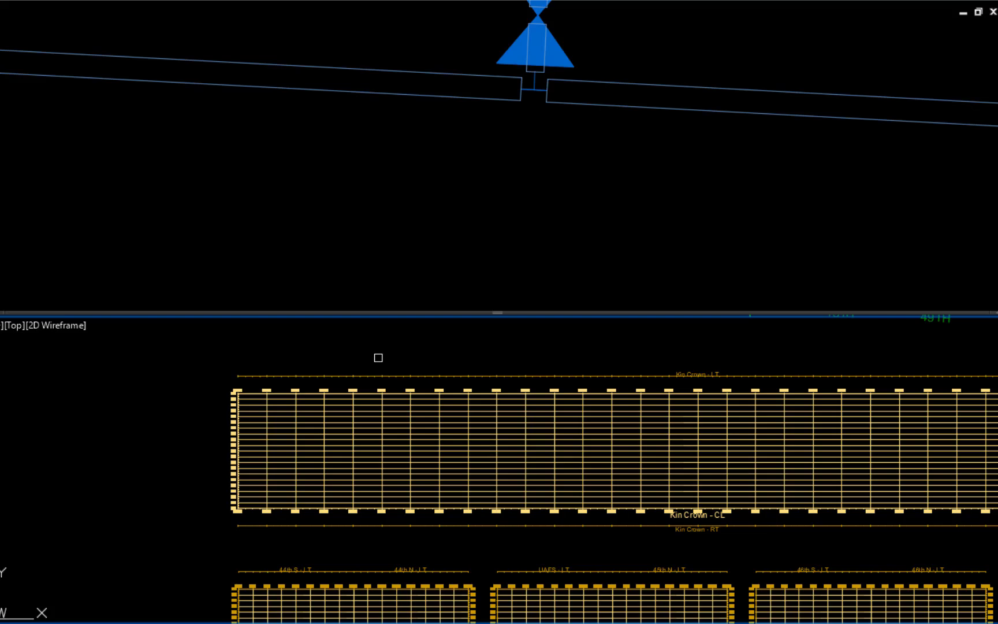
{"action": "left_click", "coordinate": [379, 373]}
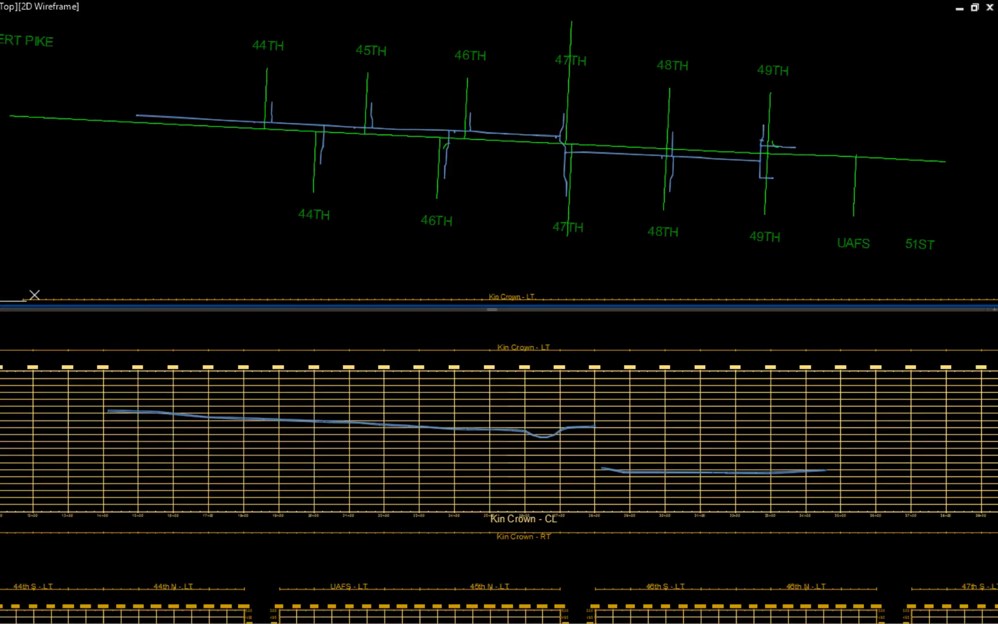
Step: Turn off the proposed water layers C-WTR and C-WTR-Ftg
{"action": "type", "text": "LA"}
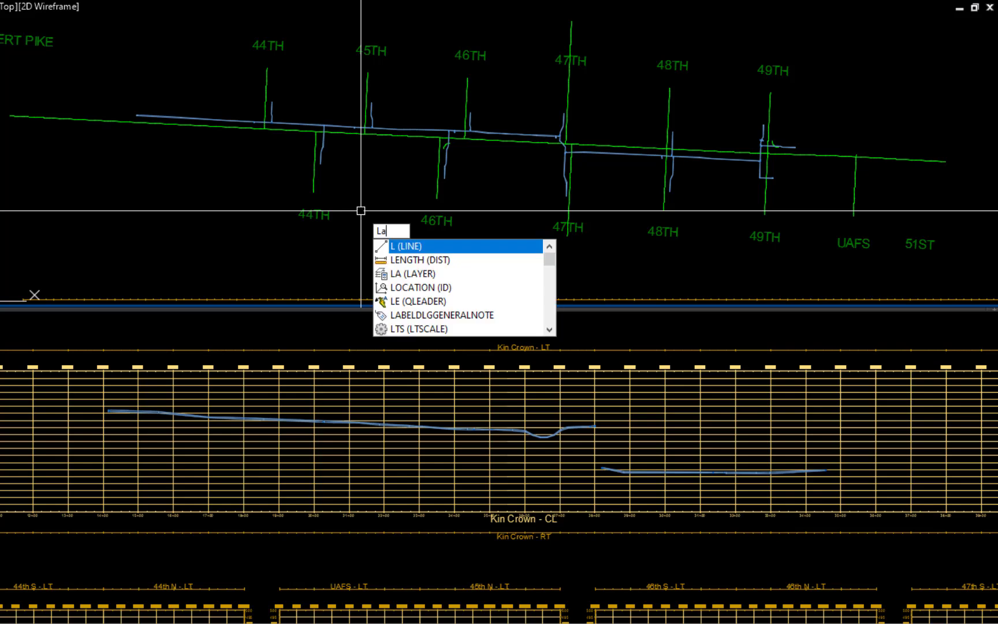
{"action": "key", "text": "Return"}
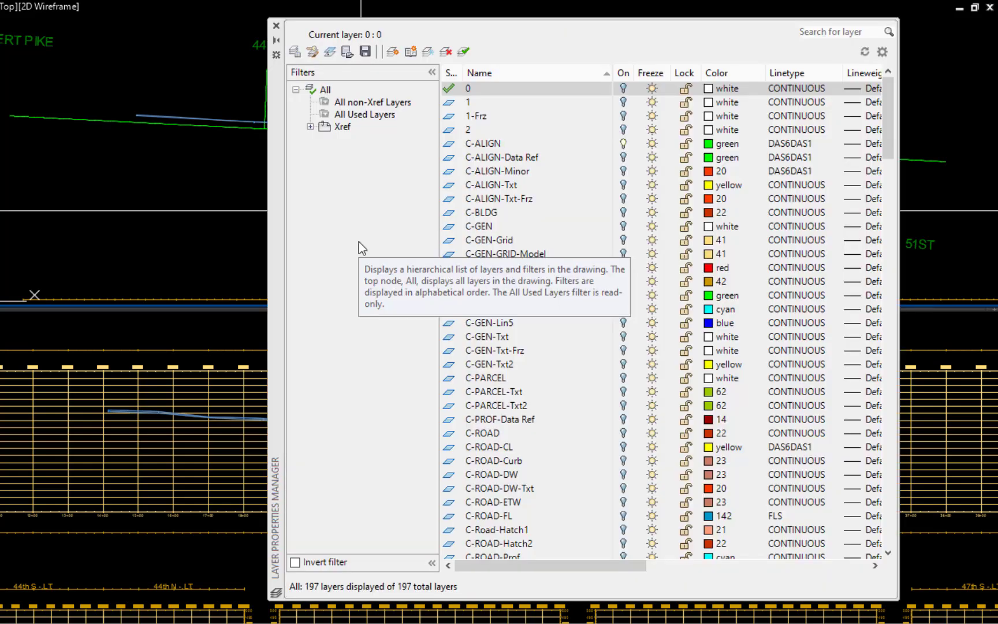
{"action": "scroll", "coordinate": [485, 223], "scroll_direction": "down", "scroll_amount": 19}
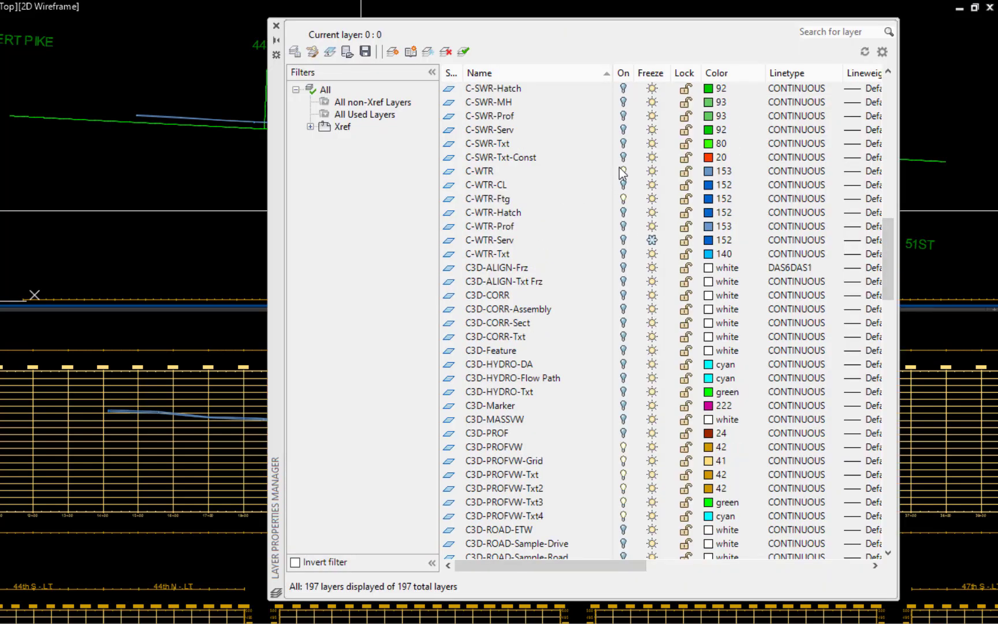
{"action": "left_click", "coordinate": [623, 198]}
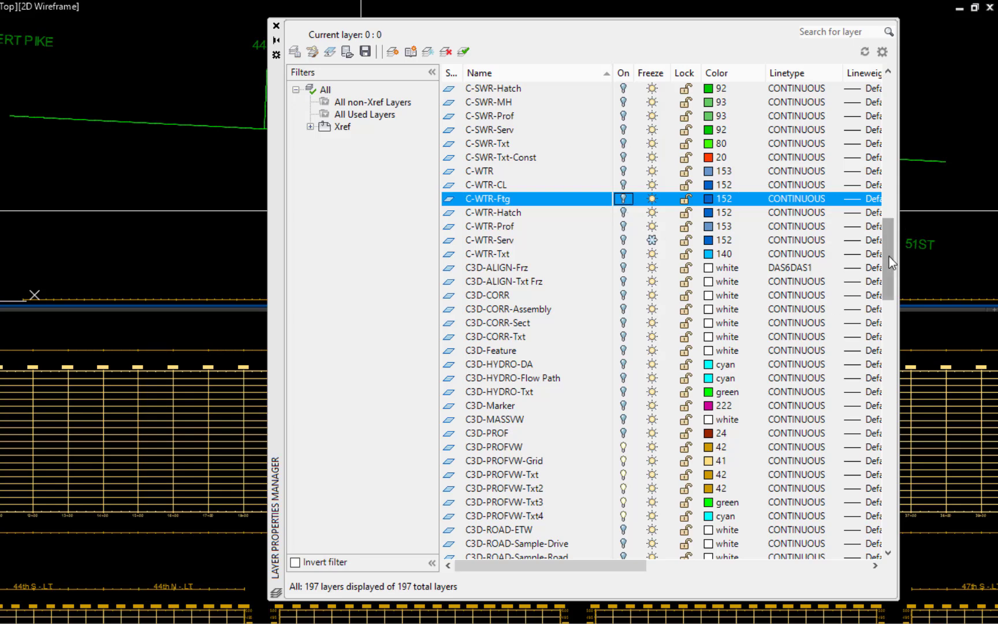
Step: Turn on the existing water layers EX-WTR and EX-WTR-Ftg and close the layer properties manager
{"action": "left_click_drag", "start_coordinate": [889, 257], "coordinate": [889, 411]}
{"action": "left_click", "coordinate": [623, 460]}
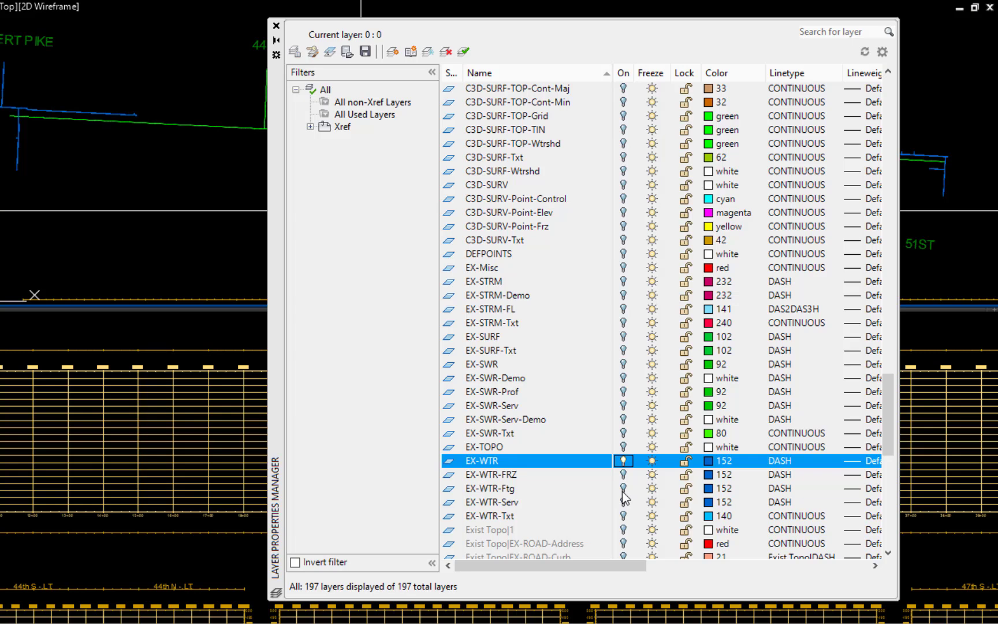
{"action": "left_click", "coordinate": [623, 488]}
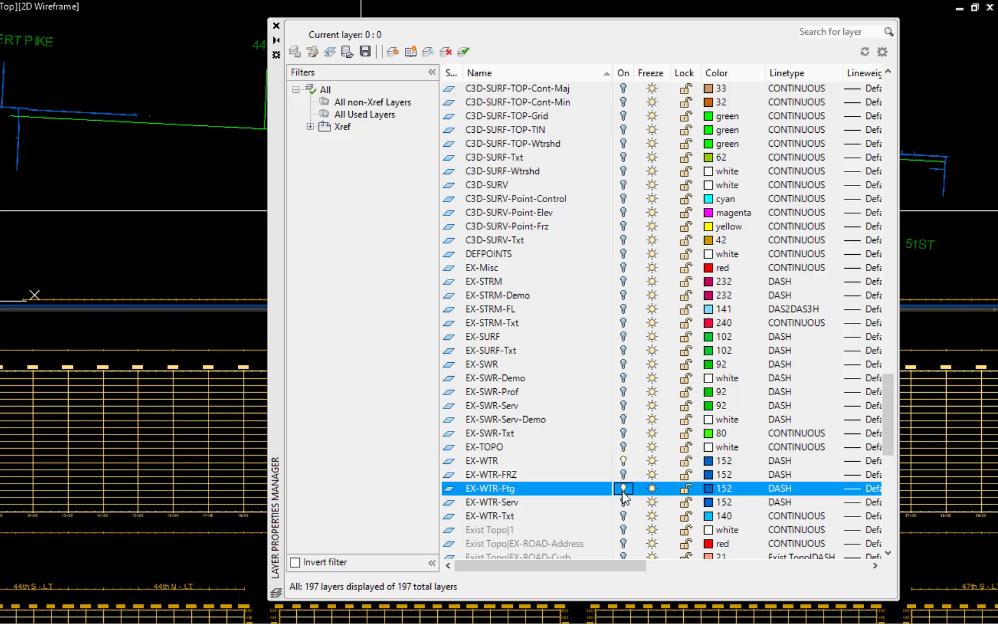
{"action": "left_click", "coordinate": [276, 27]}
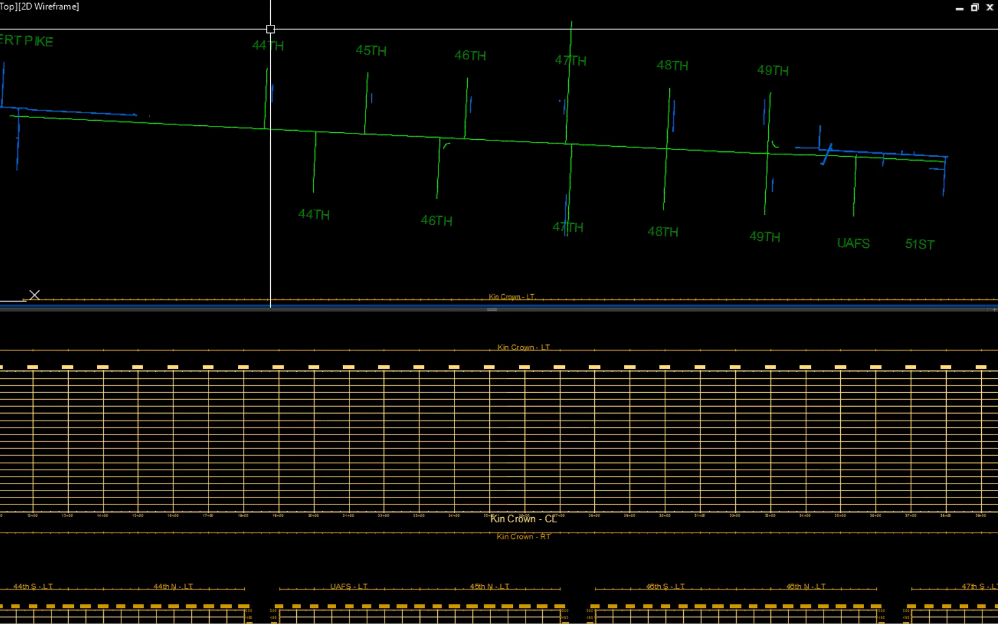
Step: Draw the existing water main's pipes, fittings and inline valve along the road before 44th in the Kin Crown profile view, leaving out the side branches
{"action": "middle_click_drag", "start_coordinate": [69, 140], "coordinate": [334, 145]}
{"action": "scroll", "coordinate": [281, 120], "scroll_direction": "up", "scroll_amount": 8}
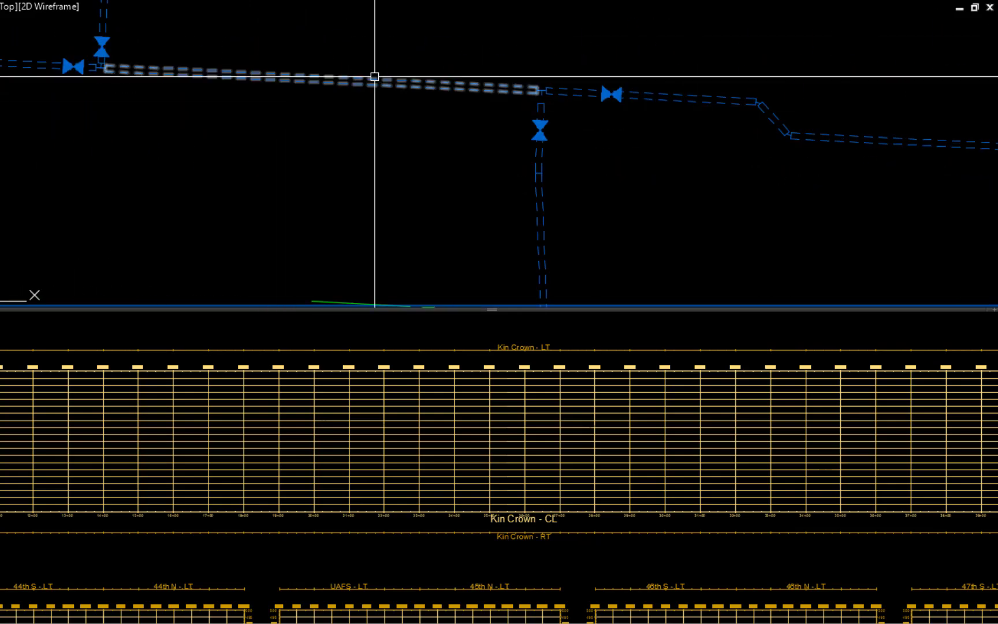
{"action": "left_click", "coordinate": [375, 77]}
{"action": "left_click", "coordinate": [522, 109]}
{"action": "left_click", "coordinate": [639, 58]}
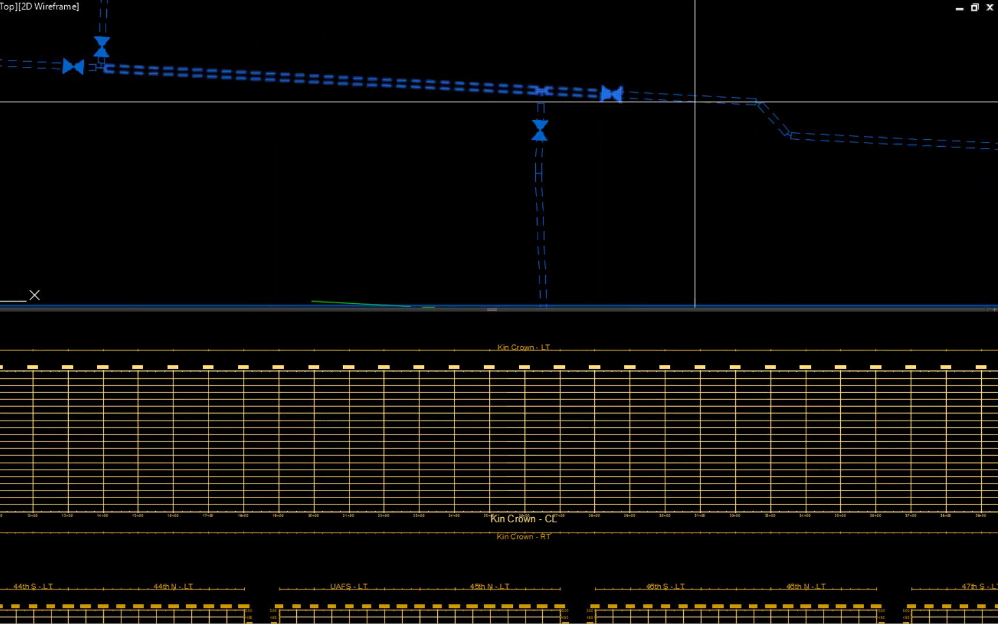
{"action": "middle_click_drag", "start_coordinate": [695, 101], "coordinate": [217, 101]}
{"action": "left_click", "coordinate": [497, 48]}
{"action": "left_click", "coordinate": [260, 168]}
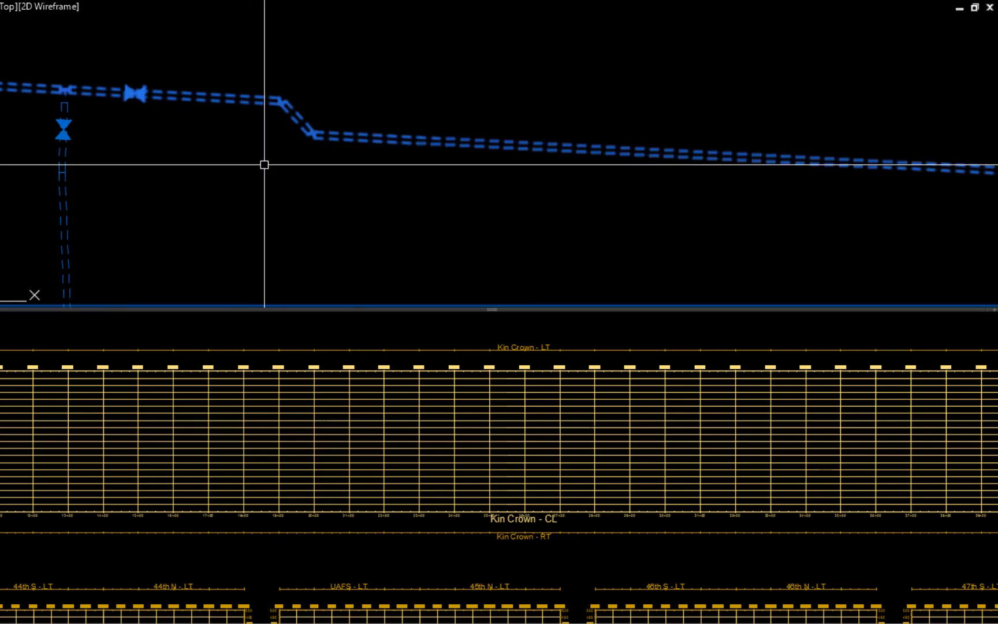
{"action": "scroll", "coordinate": [722, 260], "scroll_direction": "down", "scroll_amount": 5}
{"action": "middle_click_drag", "start_coordinate": [722, 259], "coordinate": [9, 195]}
{"action": "scroll", "coordinate": [831, 223], "scroll_direction": "up", "scroll_amount": 5}
{"action": "middle_click_drag", "start_coordinate": [831, 222], "coordinate": [528, 195]}
{"action": "scroll", "coordinate": [716, 145], "scroll_direction": "up", "scroll_amount": 5}
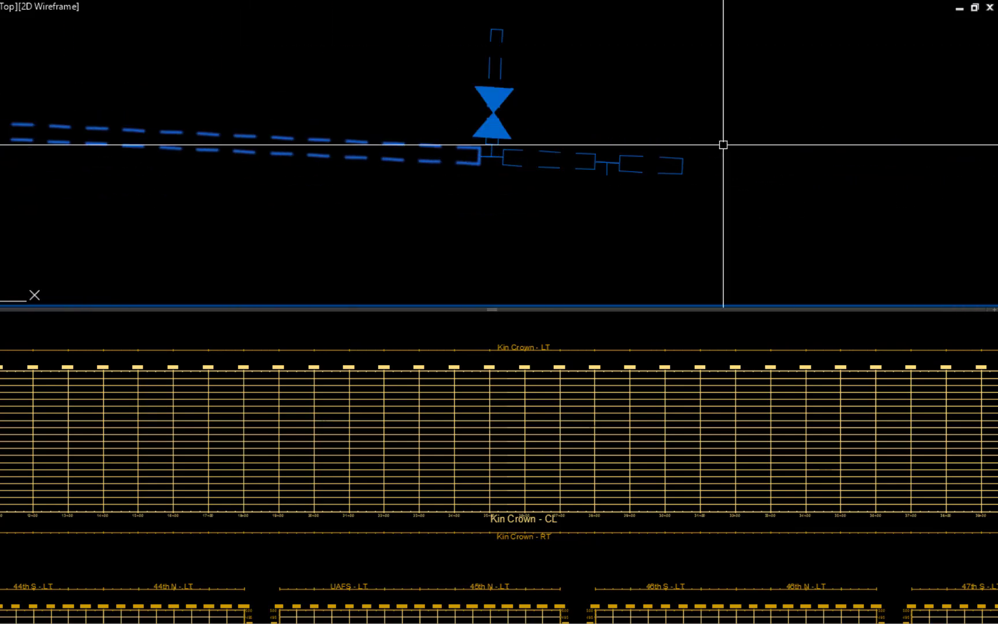
{"action": "left_click", "coordinate": [723, 144]}
{"action": "left_click", "coordinate": [553, 208]}
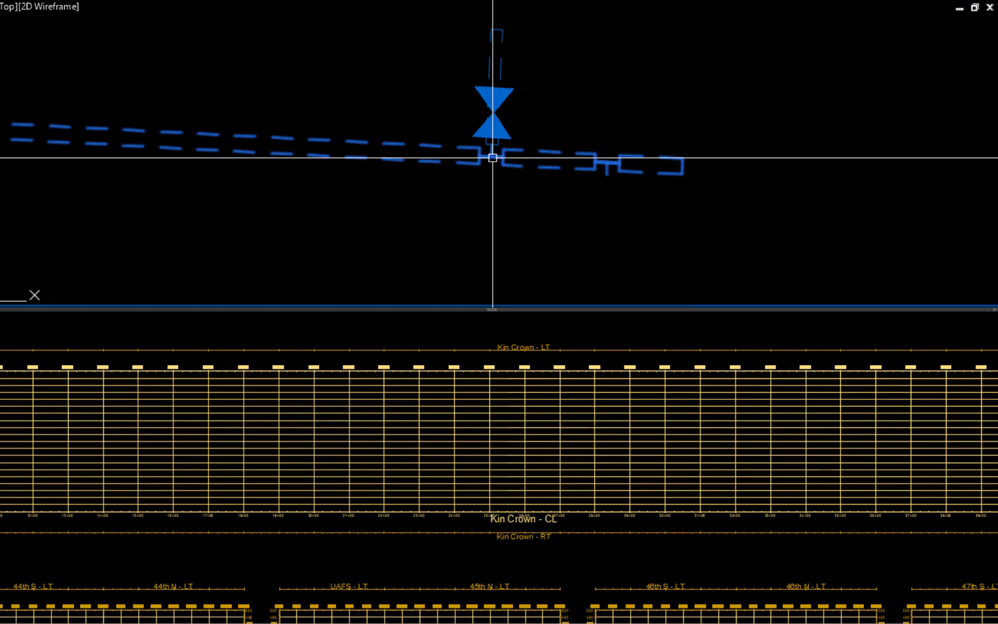
{"action": "scroll", "coordinate": [463, 230], "scroll_direction": "down", "scroll_amount": 1}
{"action": "middle_click_drag", "start_coordinate": [493, 166], "coordinate": [652, 243]}
{"action": "scroll", "coordinate": [652, 243], "scroll_direction": "up", "scroll_amount": 1}
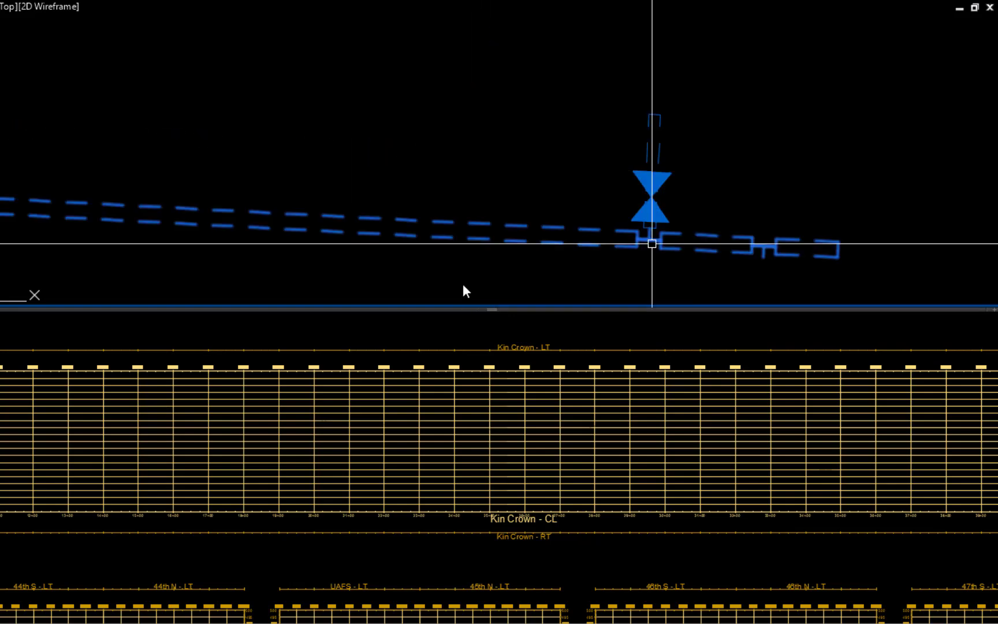
{"action": "right_click", "coordinate": [383, 283]}
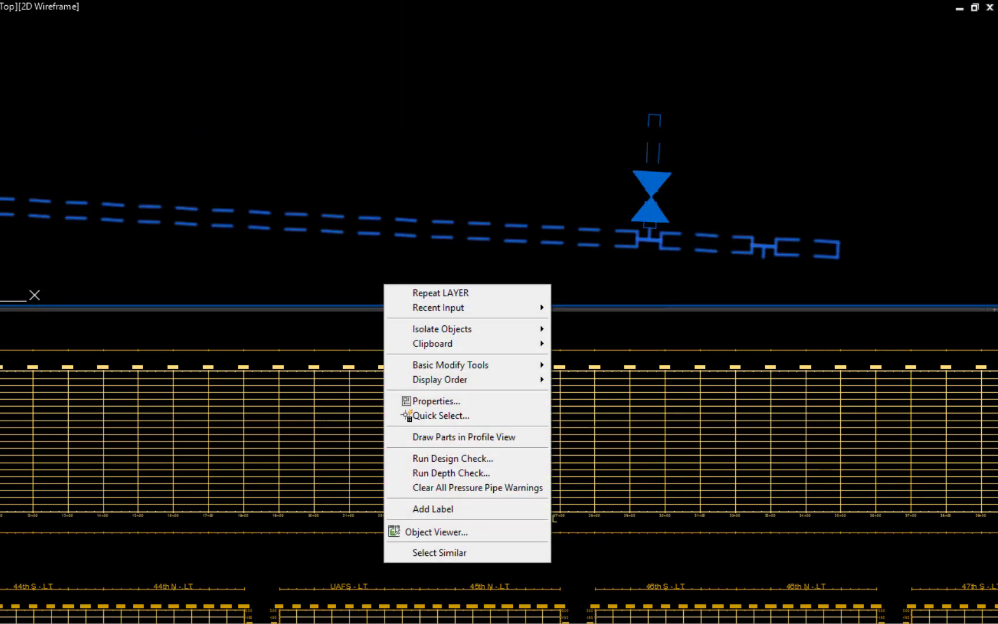
{"action": "left_click", "coordinate": [481, 439]}
{"action": "left_click", "coordinate": [362, 327]}
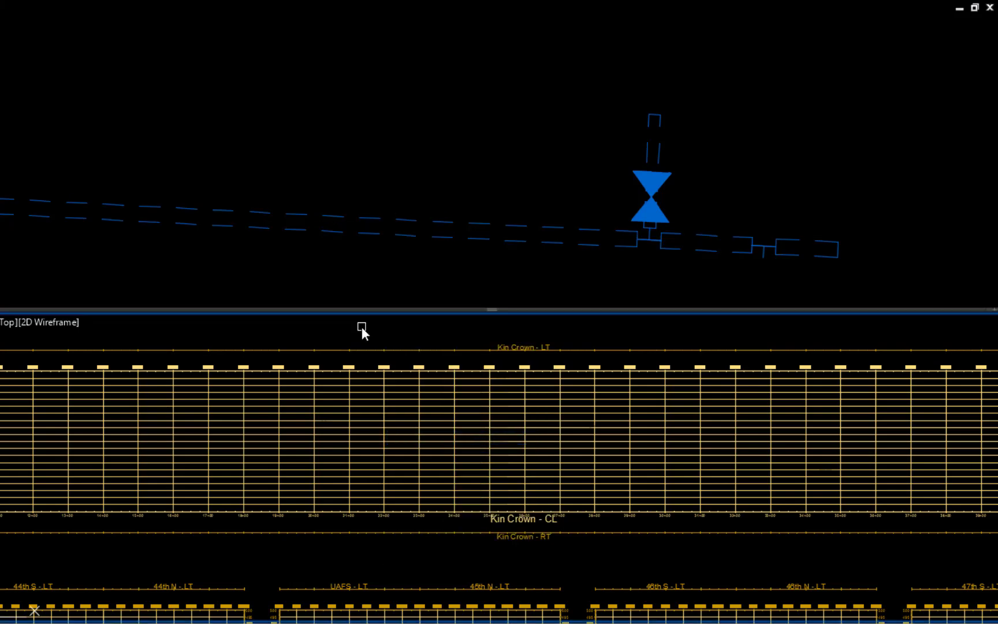
{"action": "left_click", "coordinate": [227, 348]}
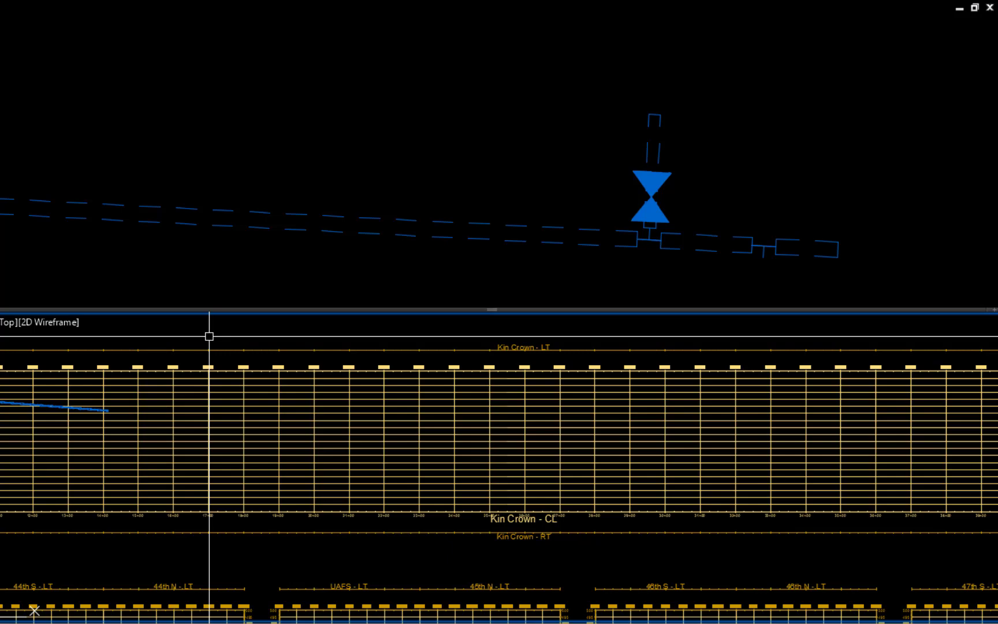